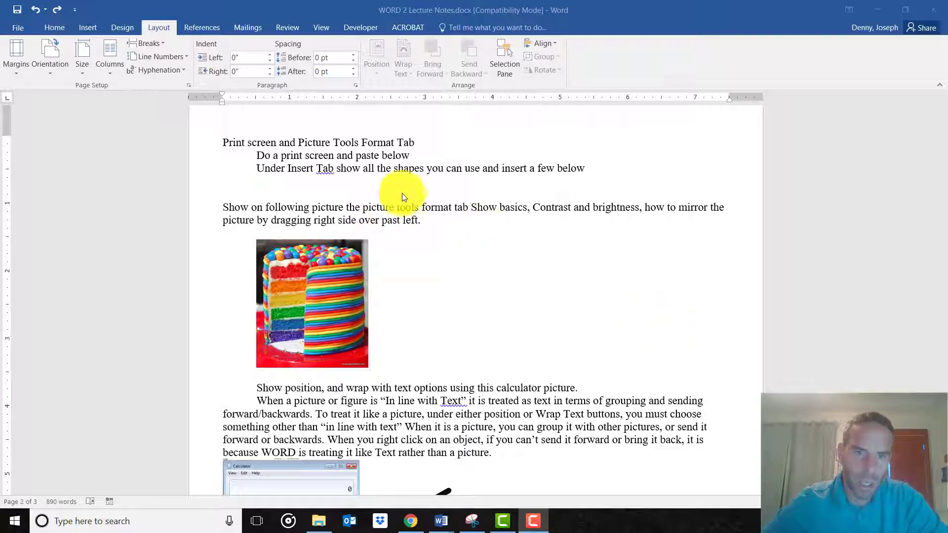
# Step: Select the words 'Print screen and' and look at the rainbow cake picture's formatting options
pyautogui.scroll(1, 403, 200)
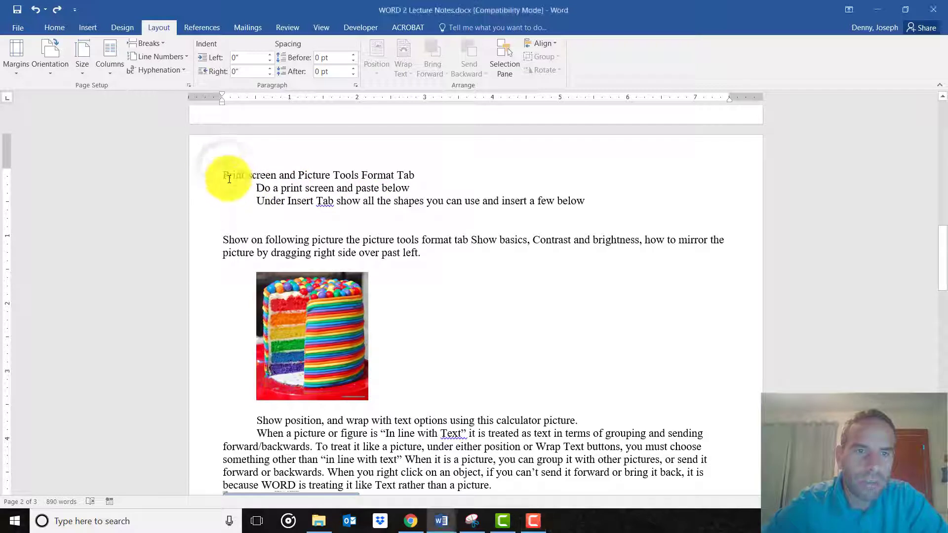
pyautogui.moveTo(227, 177); pyautogui.dragTo(291, 180)
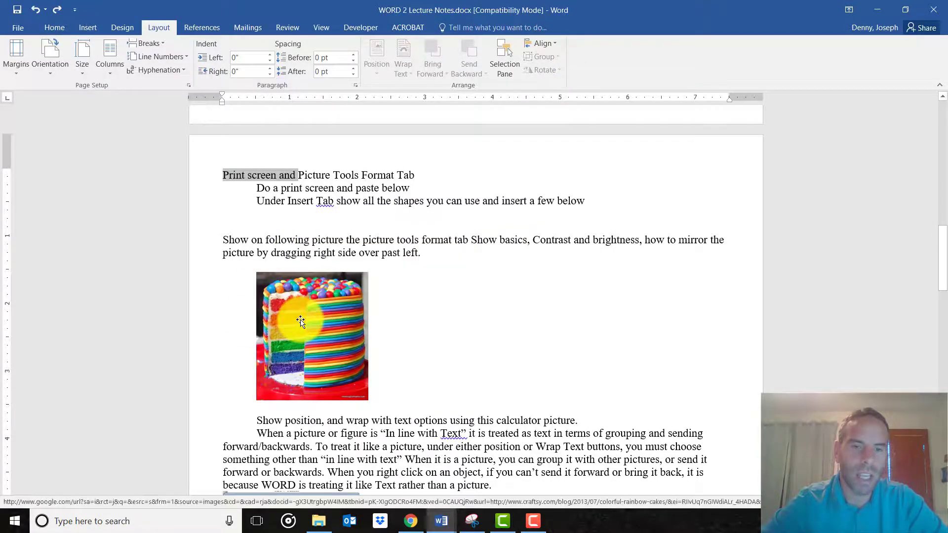
pyautogui.click(298, 323)
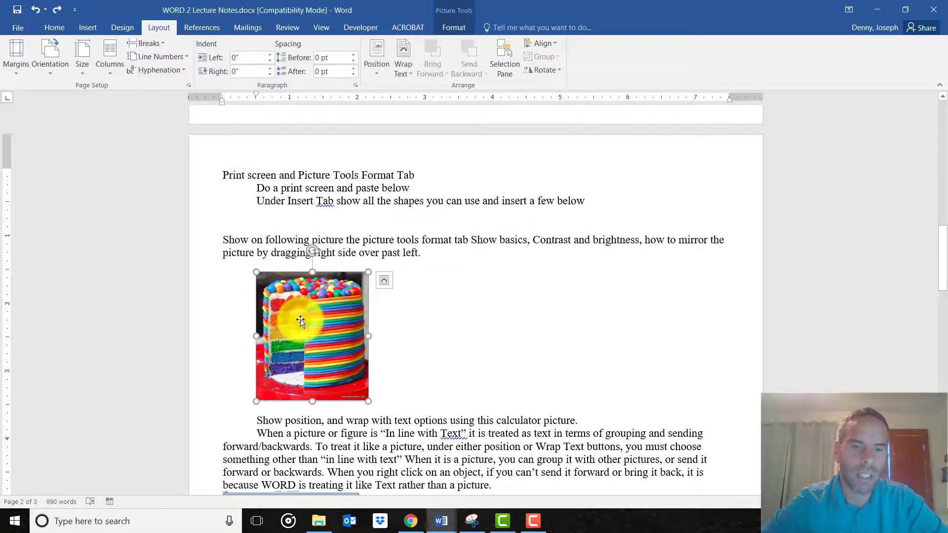
pyautogui.click(457, 29)
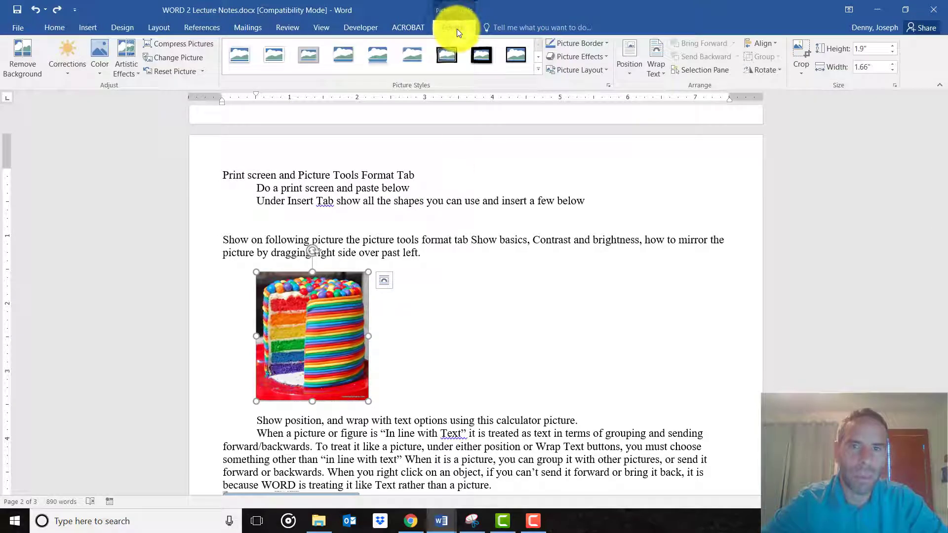
pyautogui.click(424, 178)
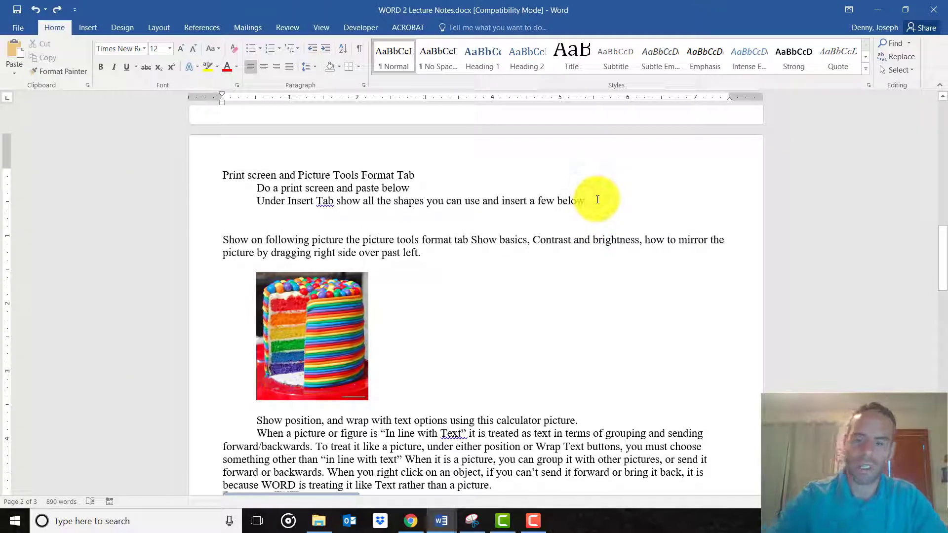
# Step: Paste the full-screen screenshot on a new line and shrink it to 6.84" by 3.85"
pyautogui.press('Return')
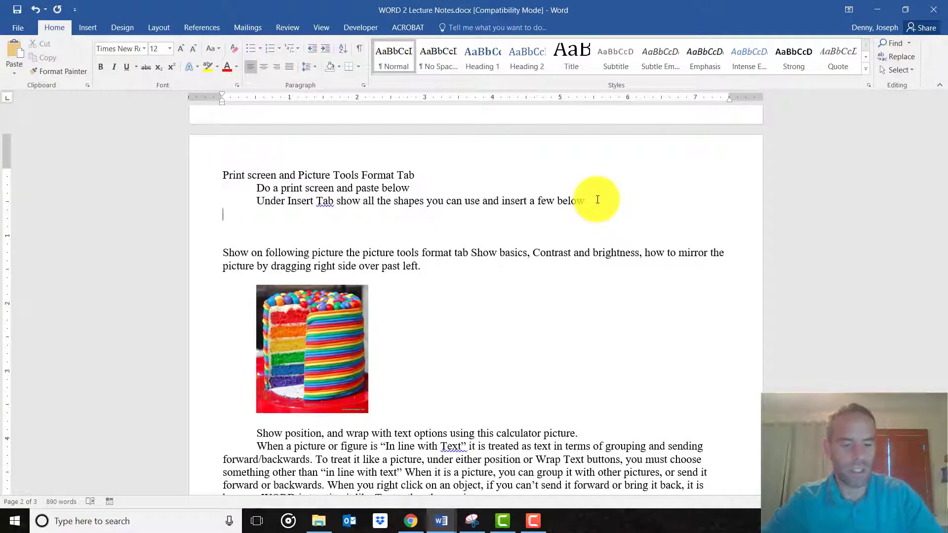
pyautogui.hotkey('ctrl', 'v')
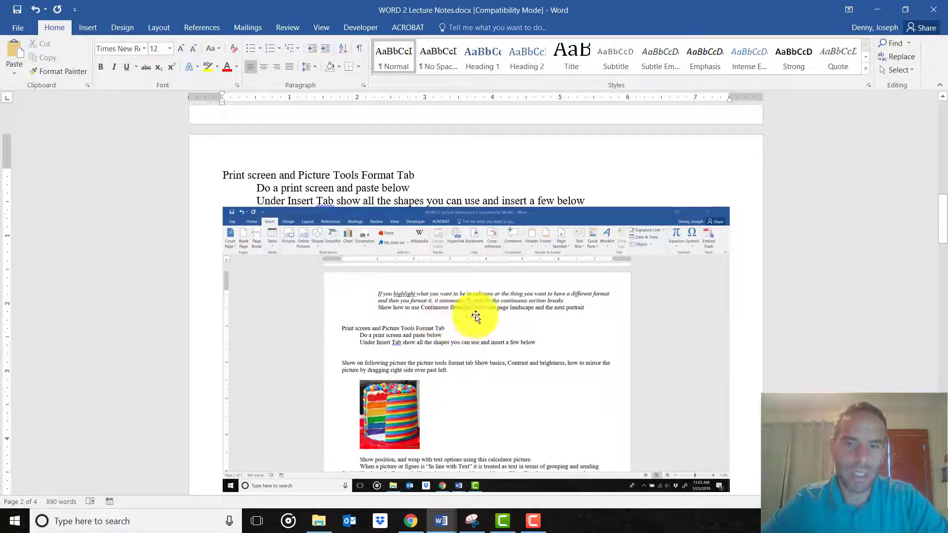
pyautogui.scroll(-3, 476, 313)
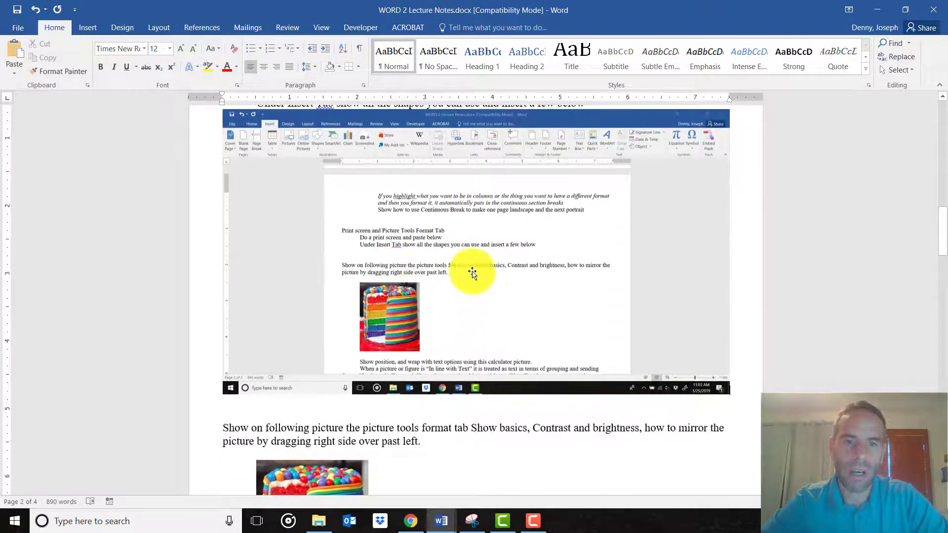
pyautogui.click(495, 262)
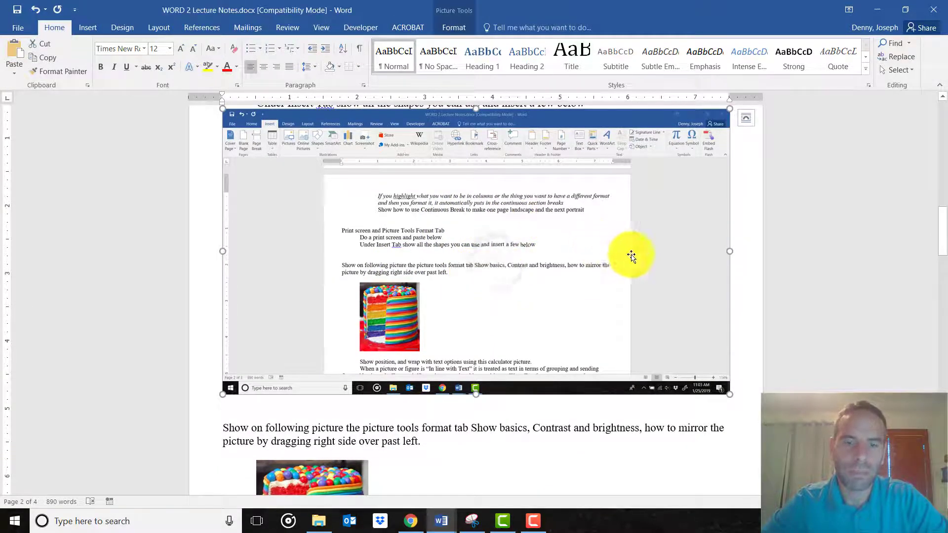
pyautogui.scroll(1, 620, 256)
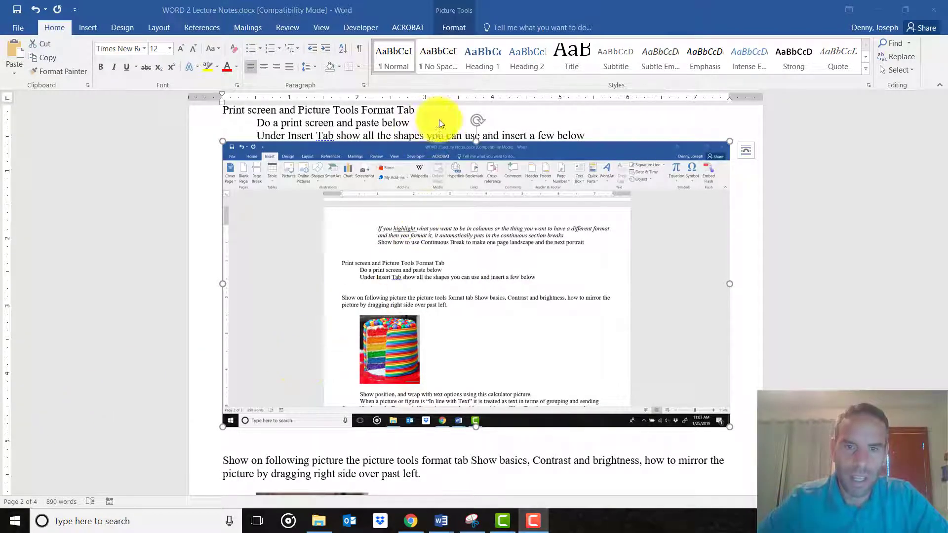
pyautogui.click(475, 120)
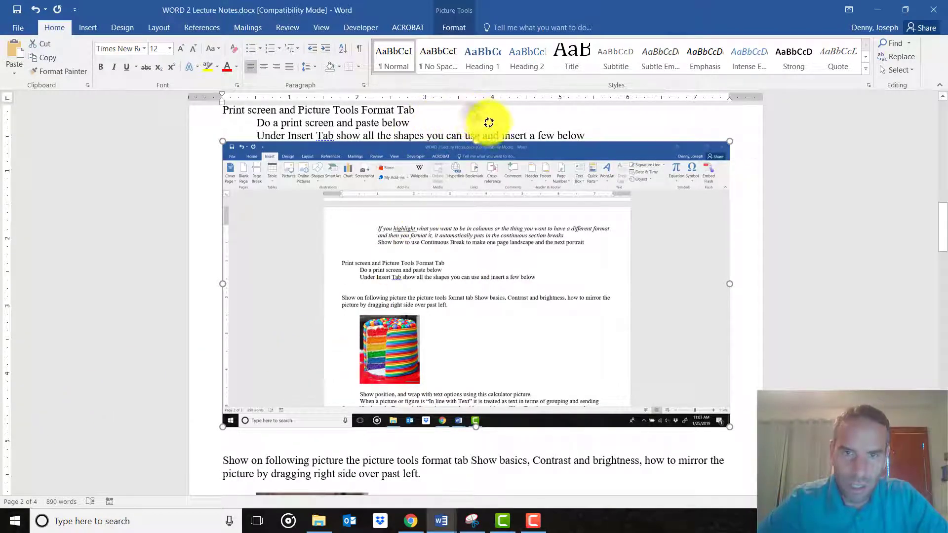
pyautogui.moveTo(491, 125); pyautogui.dragTo(467, 126)
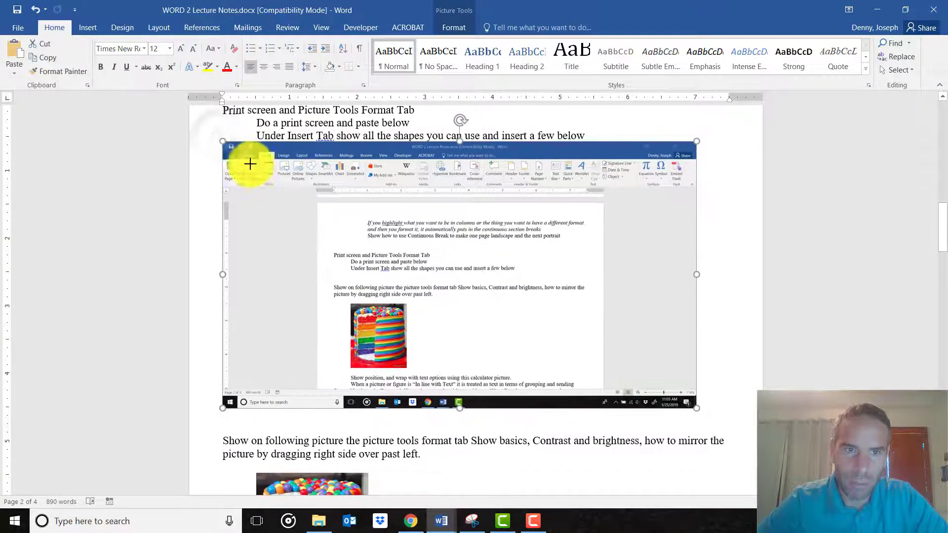
pyautogui.moveTo(245, 157); pyautogui.dragTo(233, 153)
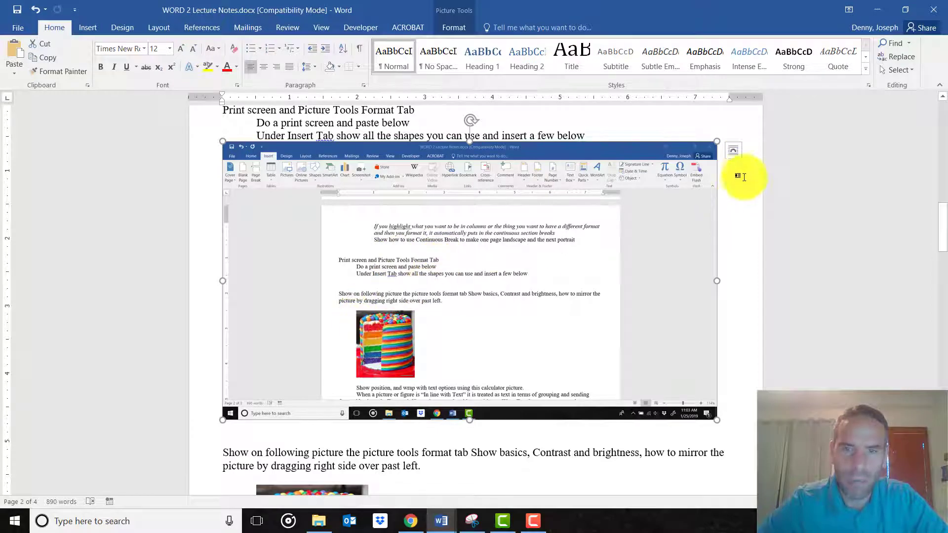
pyautogui.moveTo(716, 142); pyautogui.dragTo(650, 158)
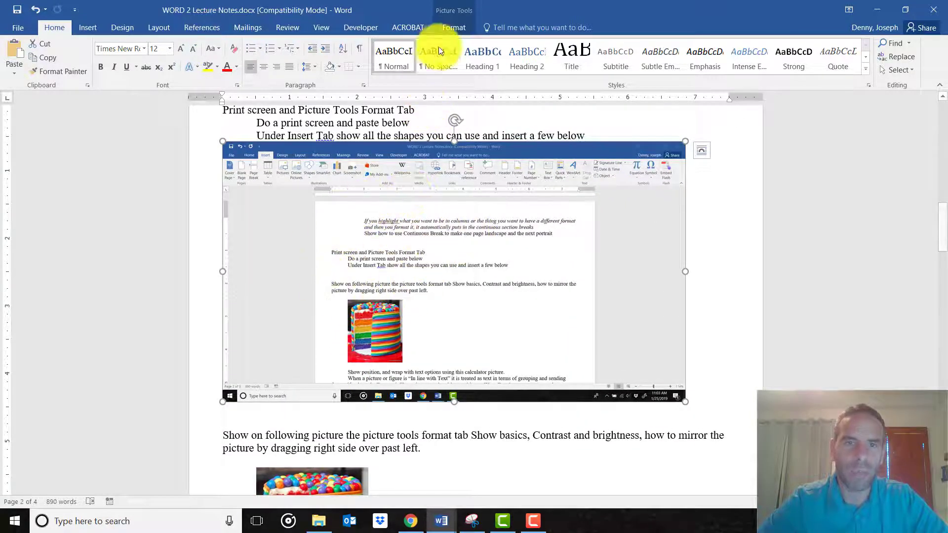
pyautogui.click(455, 29)
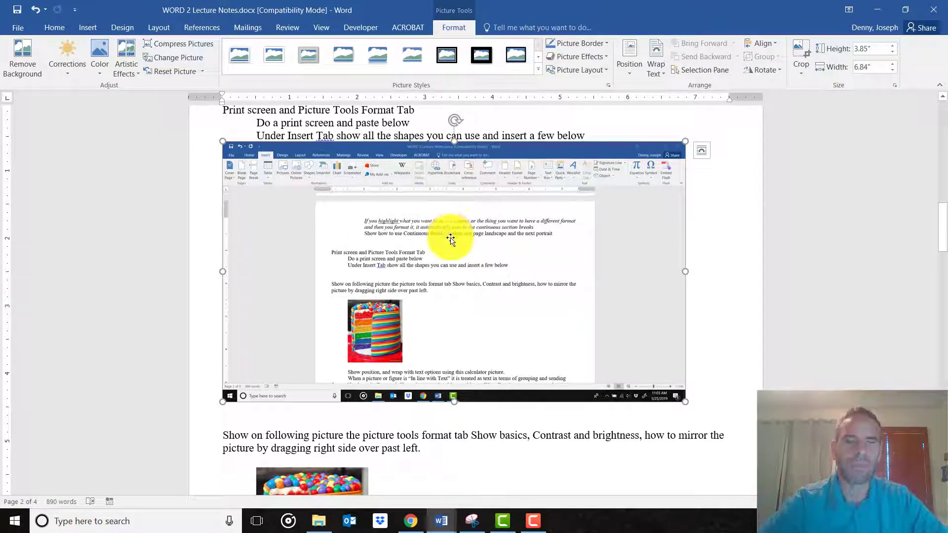
# Step: Crop the pasted screenshot down to just the cake picture
pyautogui.click(802, 52)
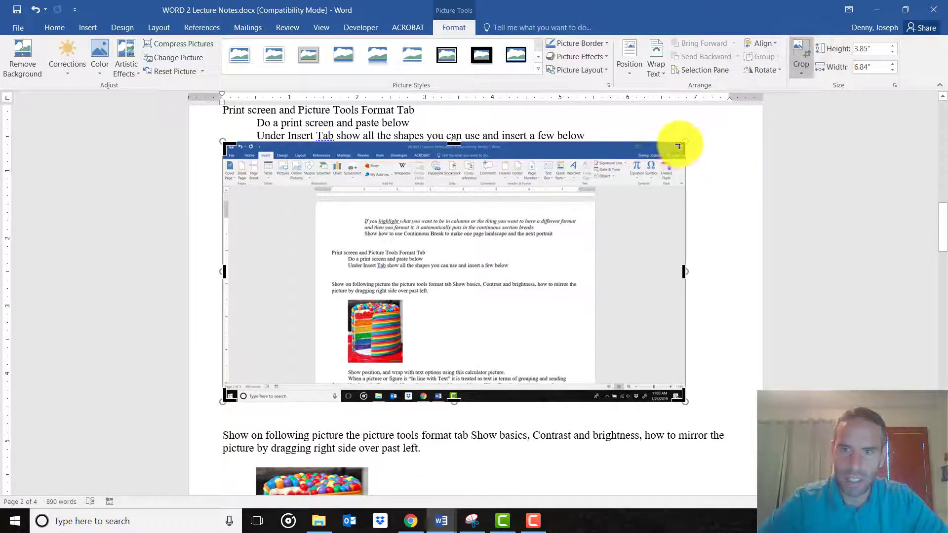
pyautogui.moveTo(677, 147); pyautogui.dragTo(407, 296)
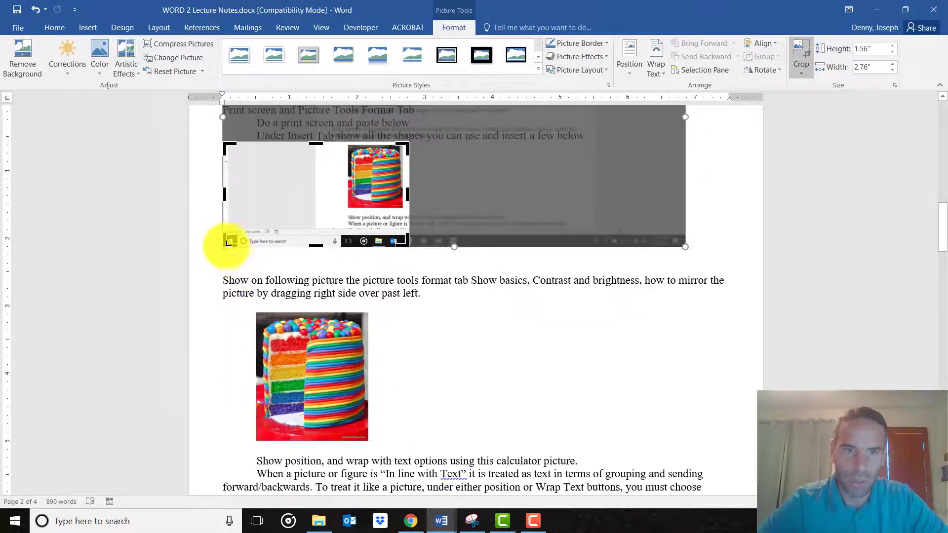
pyautogui.moveTo(225, 244); pyautogui.dragTo(344, 209)
pyautogui.scroll(1, 608, 213)
pyautogui.click(609, 222)
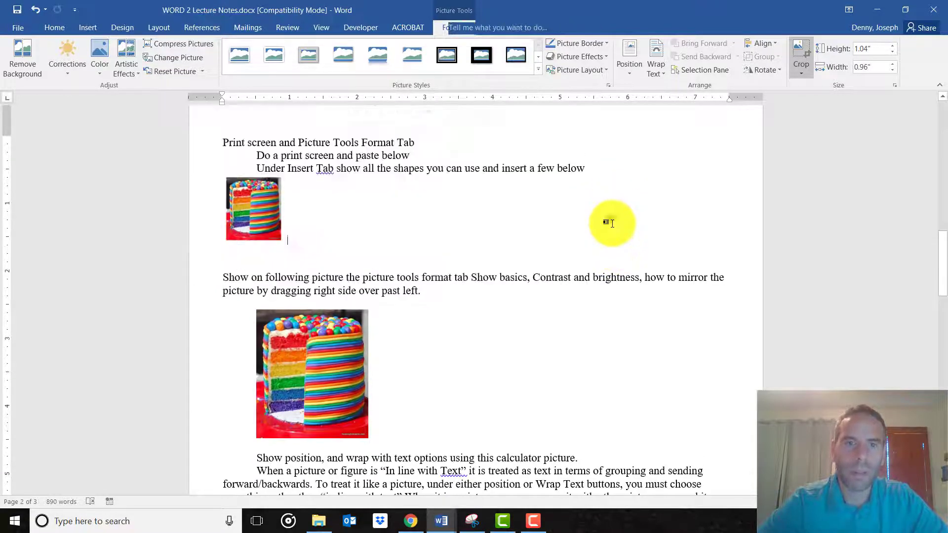
# Step: Re-crop the cake picture to include the two text lines beneath it
pyautogui.scroll(1, 364, 245)
pyautogui.click(254, 241)
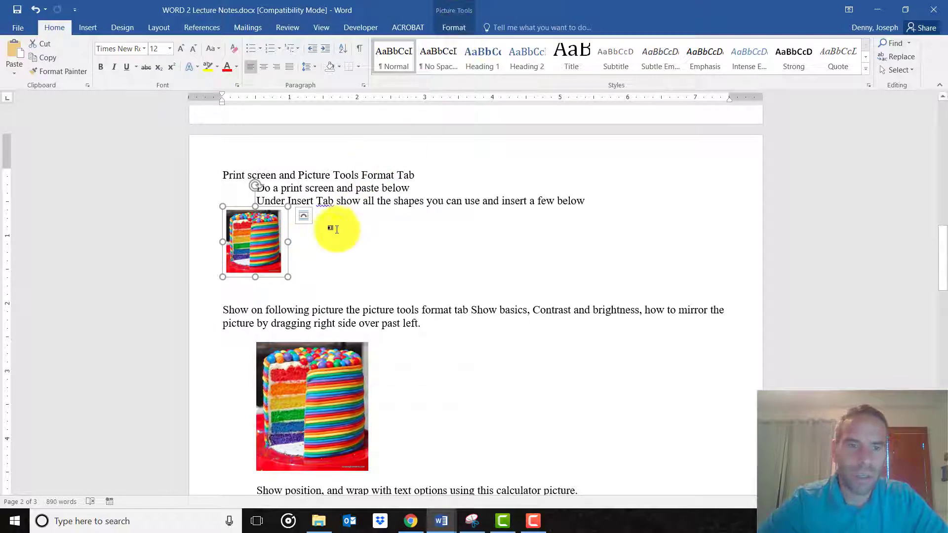
pyautogui.click(454, 27)
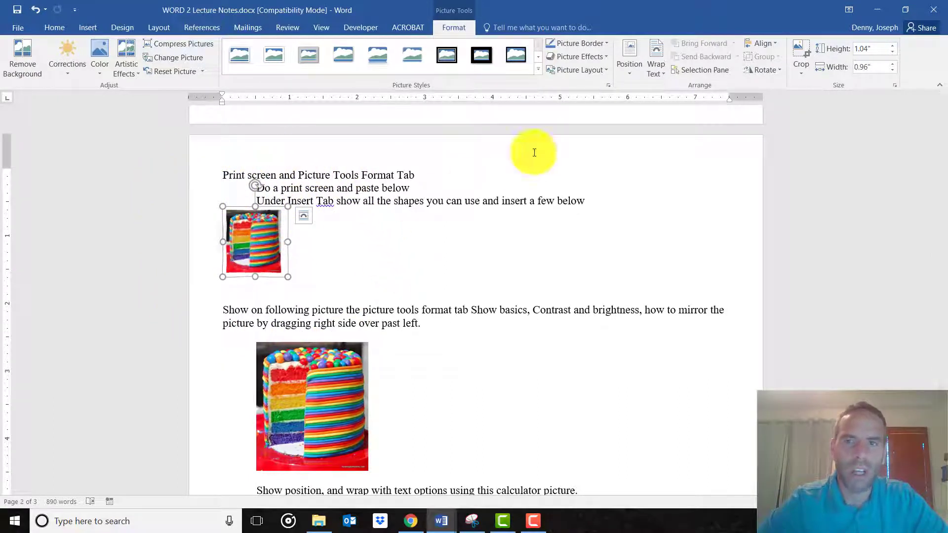
pyautogui.click(802, 55)
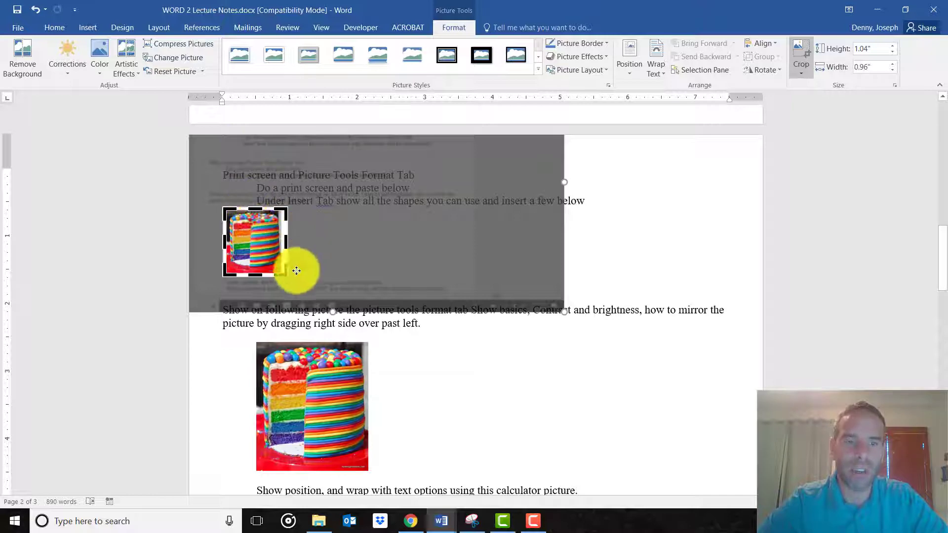
pyautogui.moveTo(274, 269); pyautogui.dragTo(407, 296)
pyautogui.click(589, 253)
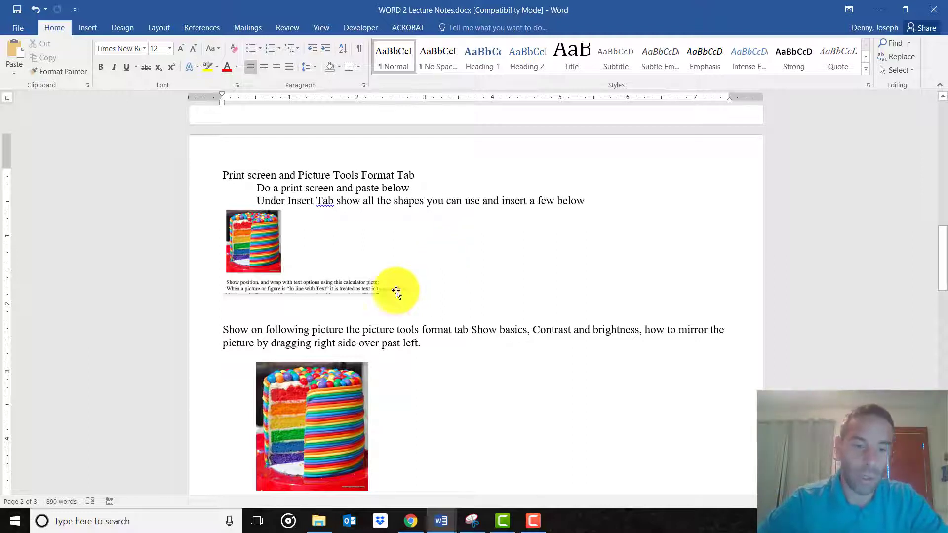
# Step: Search the Windows Start menu for 'sni' to find Snipping Tool
pyautogui.click(75, 520)
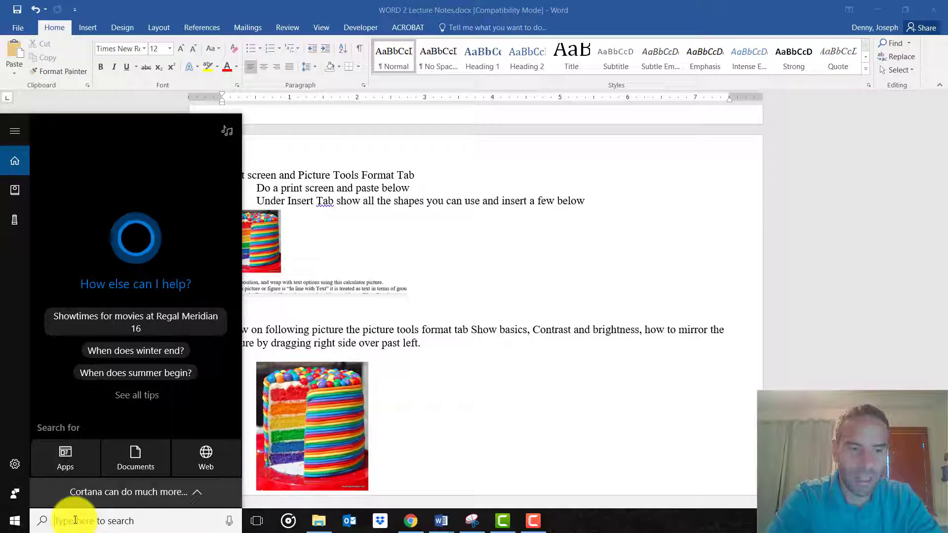
pyautogui.write('sni')
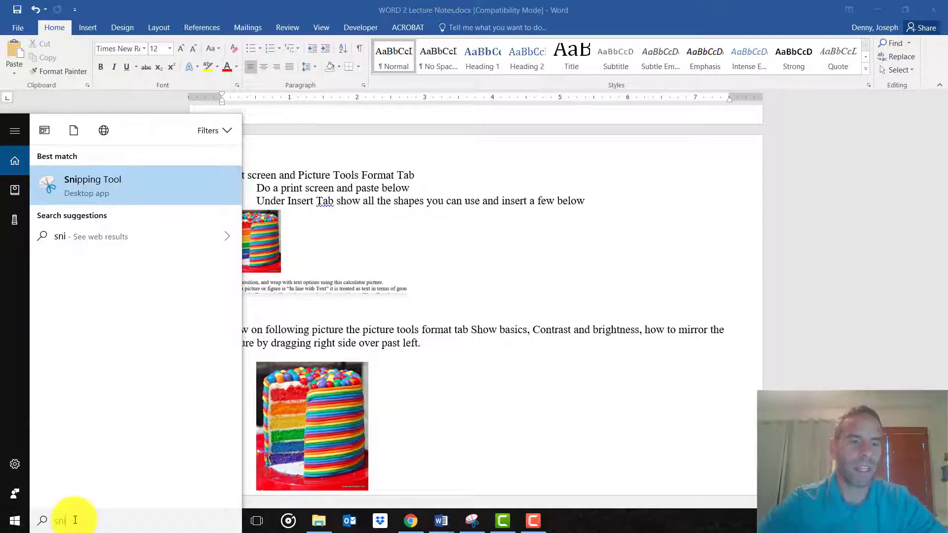
# Step: Launch Snipping Tool, move it aside, and snip the Word ruler strip
pyautogui.click(91, 183)
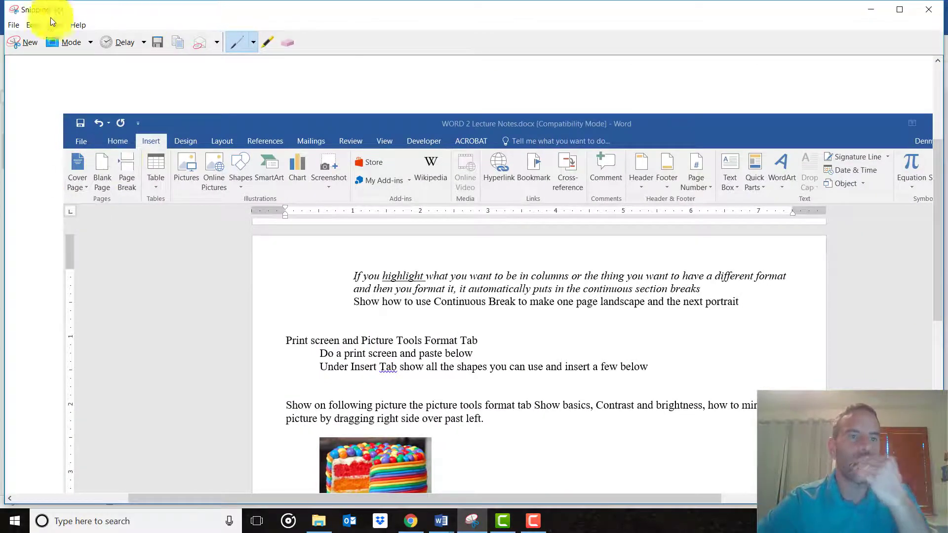
pyautogui.moveTo(168, 7); pyautogui.dragTo(657, 143)
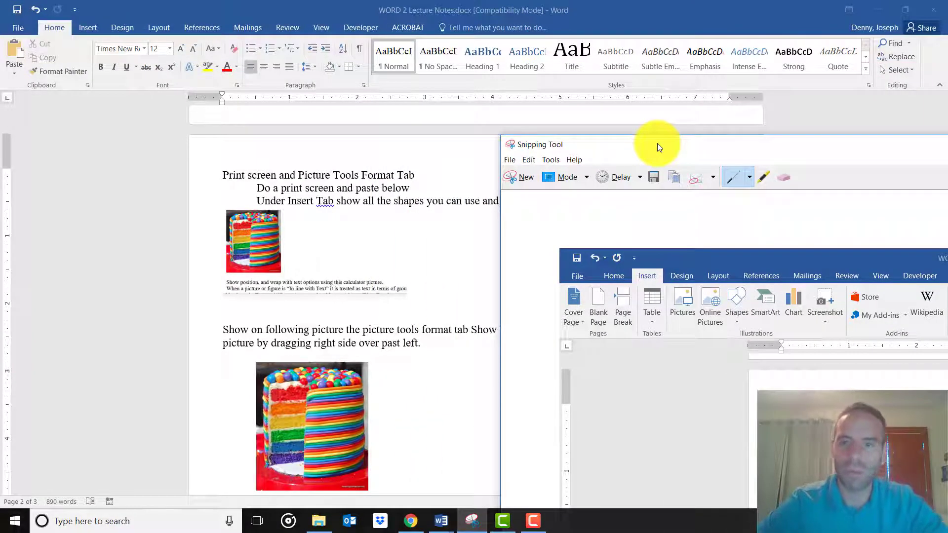
pyautogui.click(518, 177)
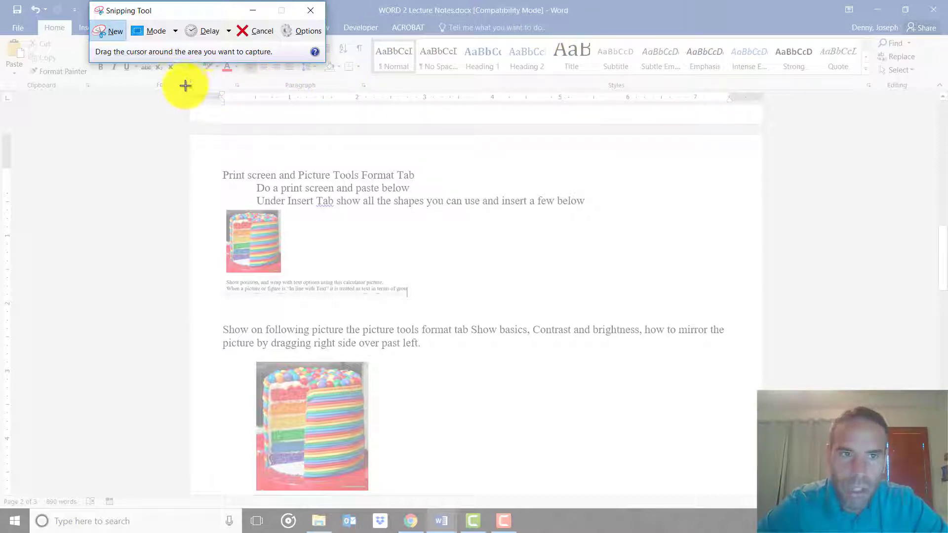
pyautogui.moveTo(185, 86); pyautogui.dragTo(775, 111)
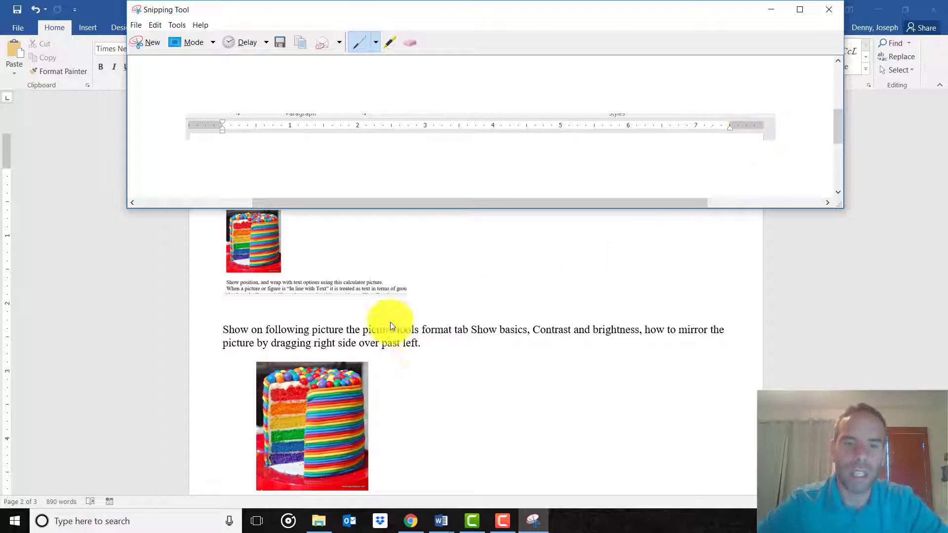
pyautogui.click(381, 301)
# Step: Paste the ruler snip on a new line below the cropped cake picture and check its context menu
pyautogui.press('Return')
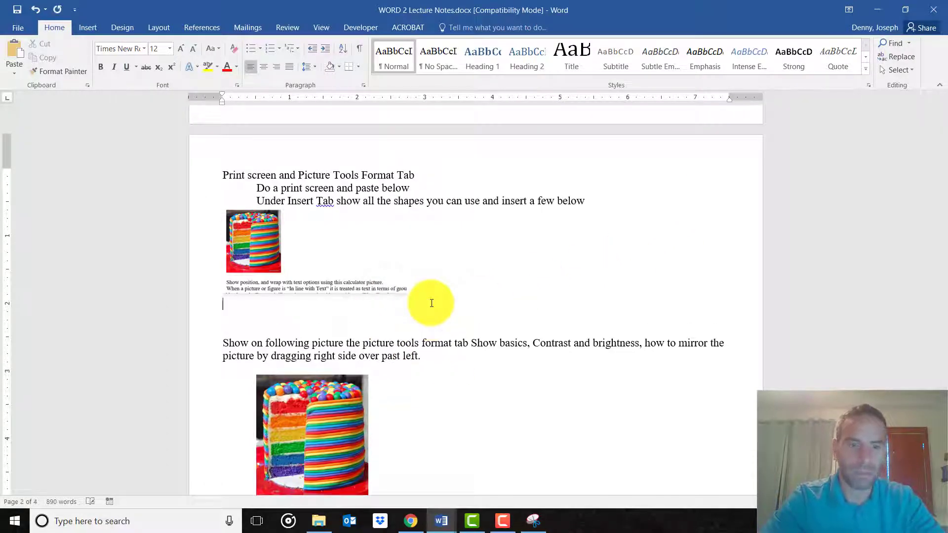
pyautogui.hotkey('ctrl', 'v')
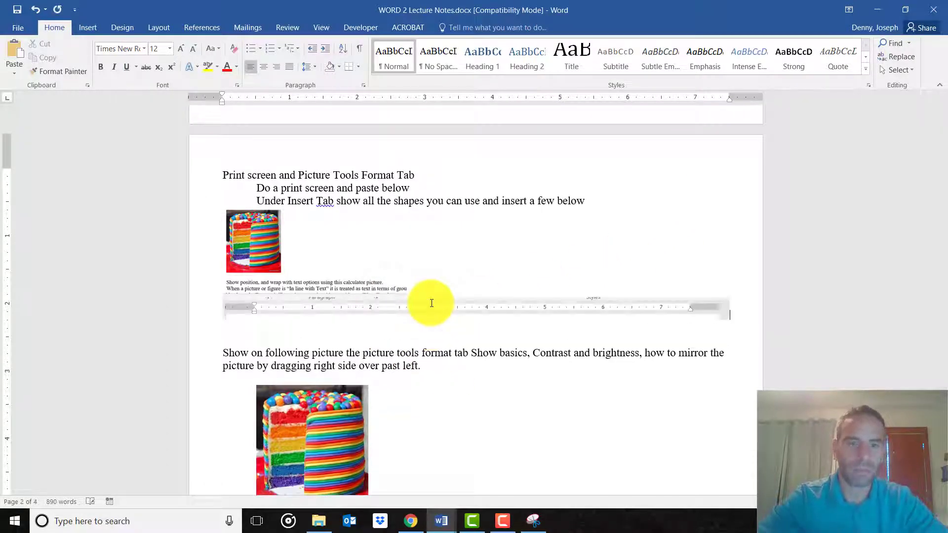
pyautogui.click(611, 315)
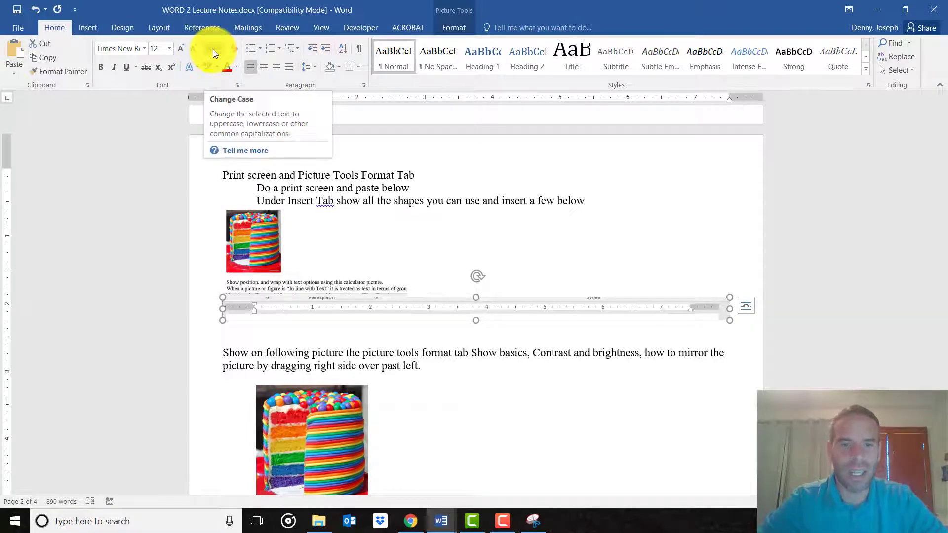
pyautogui.click(501, 307)
pyautogui.rightClick(501, 306)
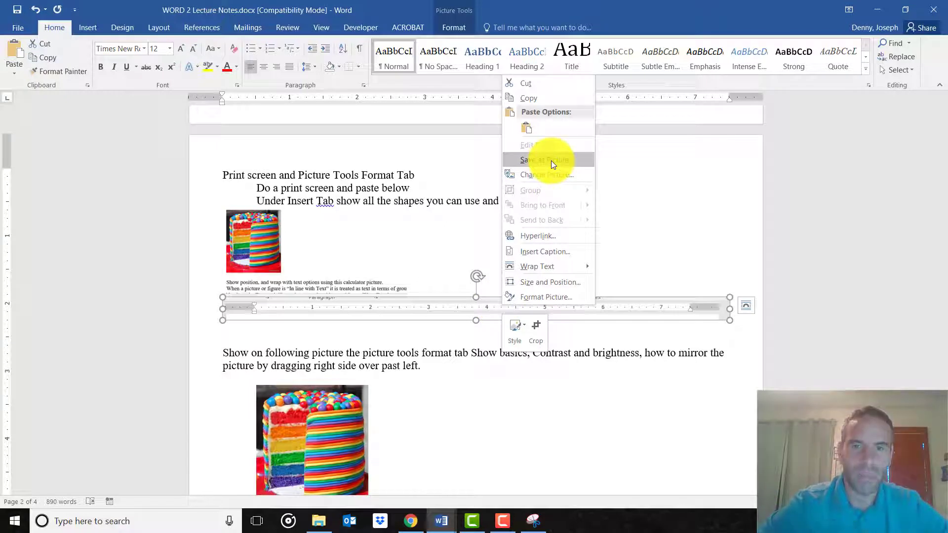
pyautogui.click(394, 258)
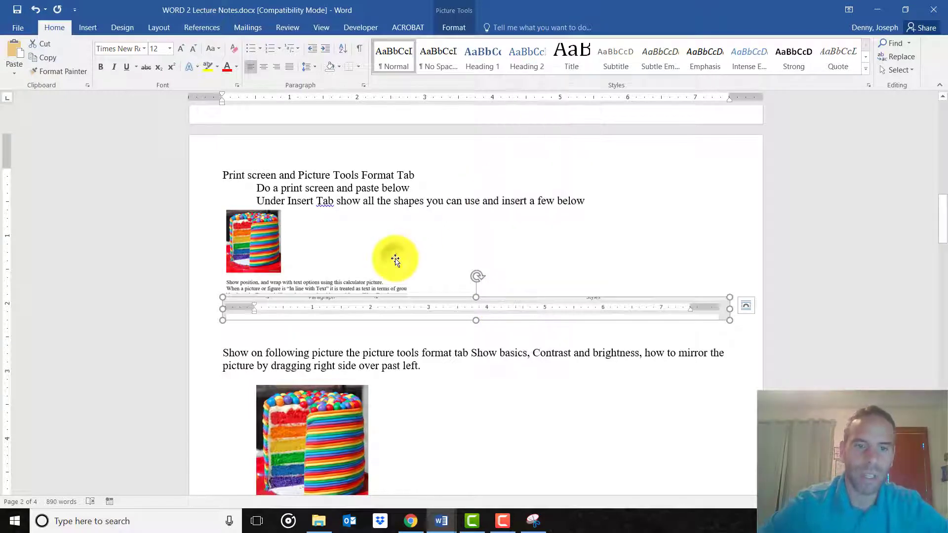
# Step: Select the rainbow cake picture below the contrast-and-brightness instruction and show its picture formatting options
pyautogui.scroll(-1, 483, 282)
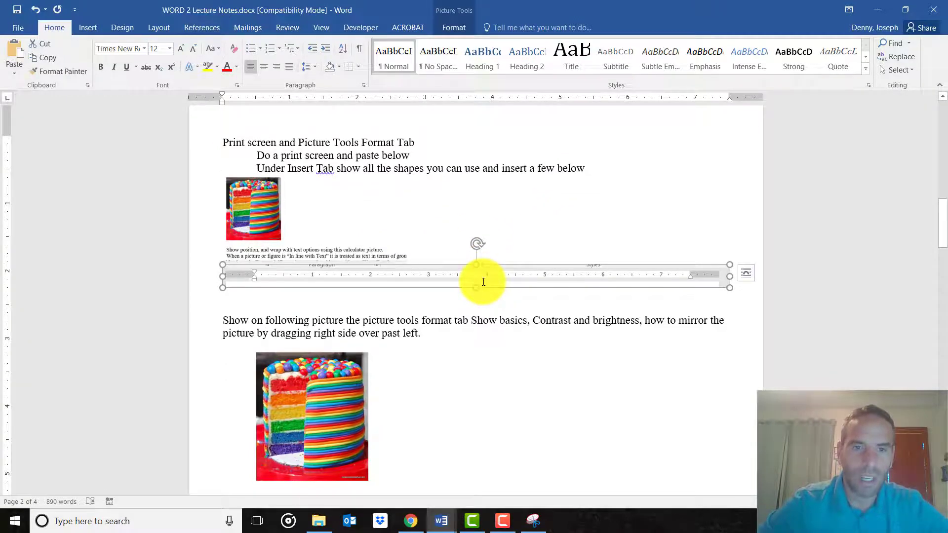
pyautogui.scroll(-4, 484, 281)
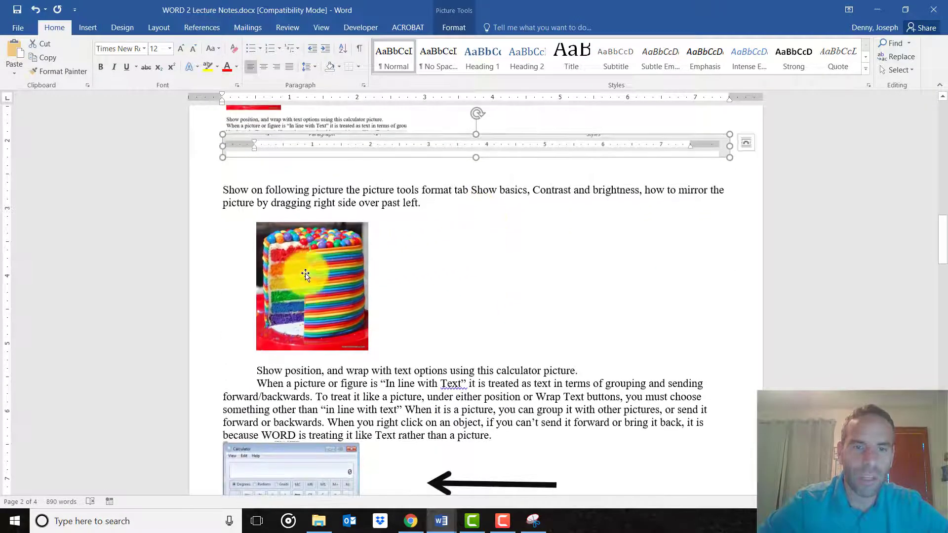
pyautogui.click(306, 273)
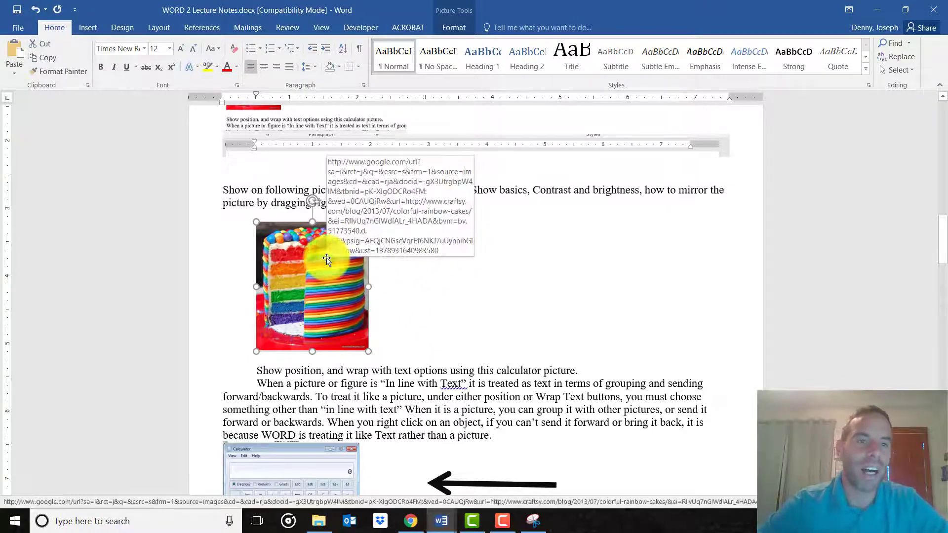
pyautogui.click(463, 28)
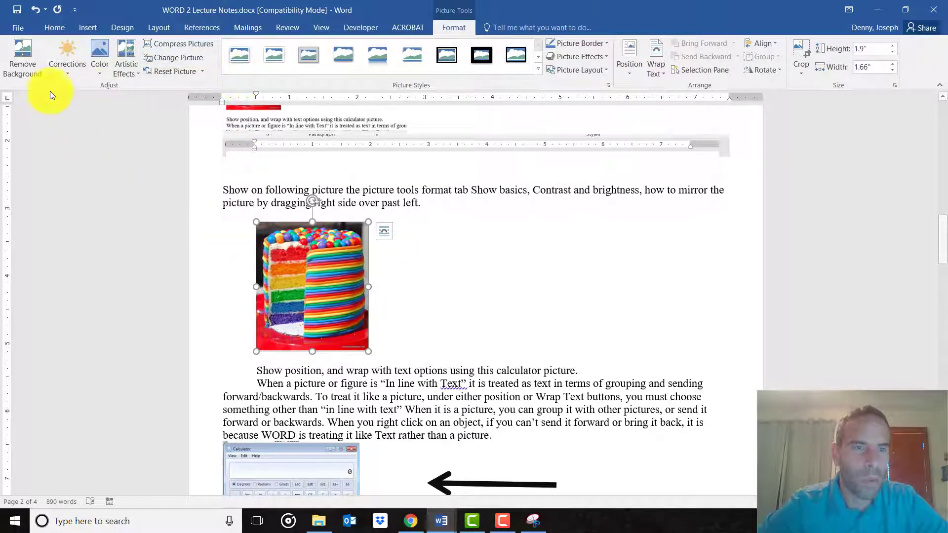
# Step: Remove the rainbow cake picture's background, keep the changes, and deselect it
pyautogui.click(20, 58)
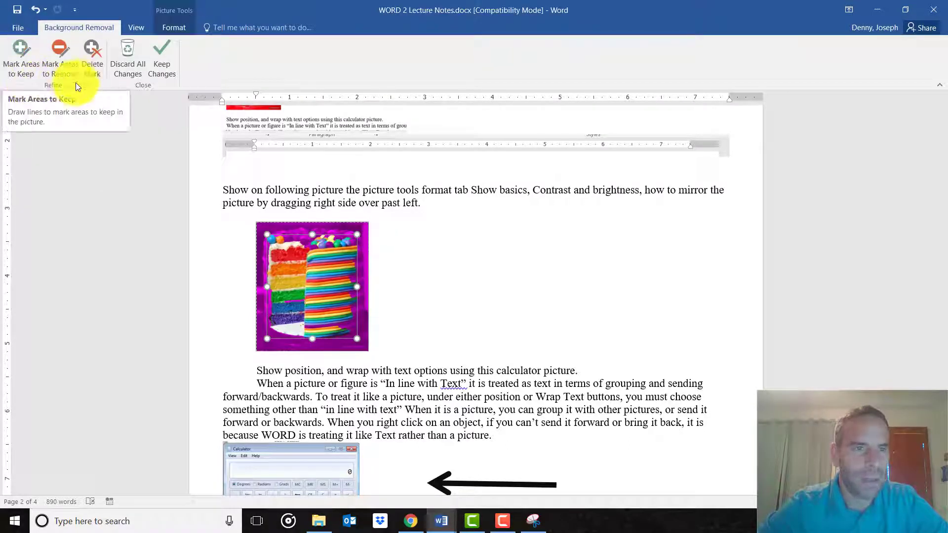
pyautogui.click(167, 64)
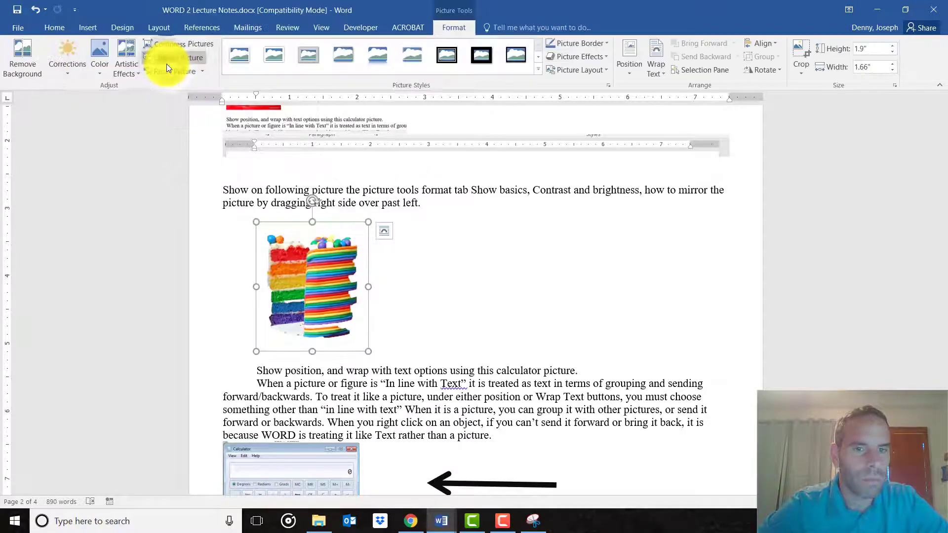
pyautogui.click(375, 254)
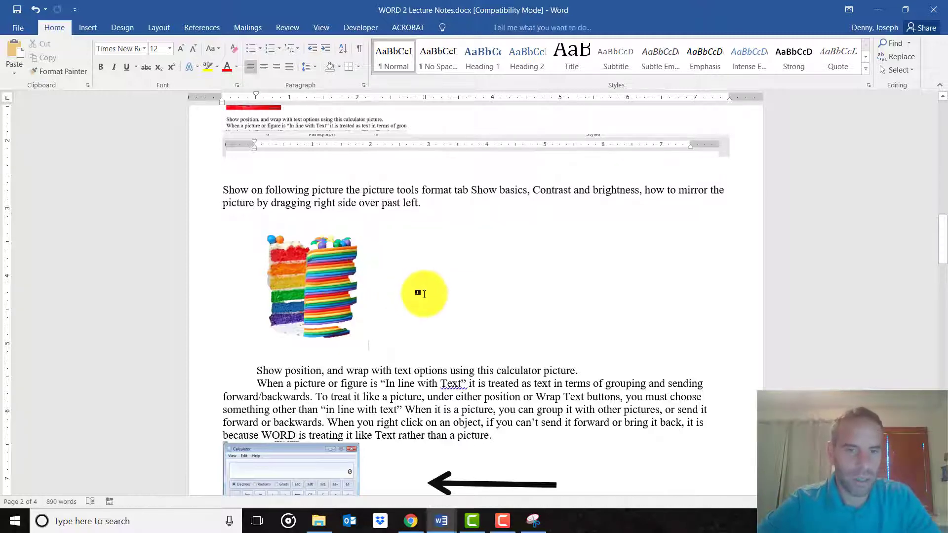
# Step: Undo the background removal, then mirror, flip and resize the cake picture by dragging its handles
pyautogui.hotkey('ctrl', 'z')
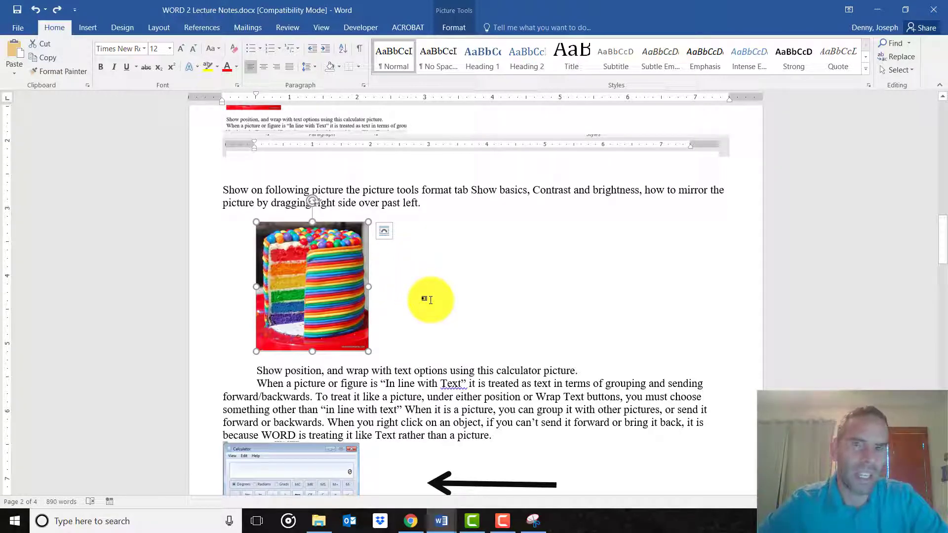
pyautogui.click(453, 28)
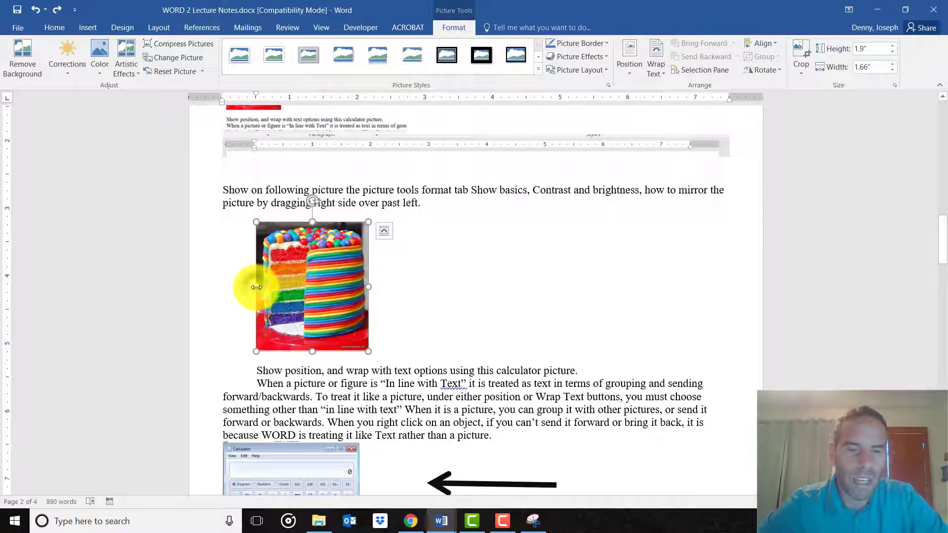
pyautogui.moveTo(256, 287); pyautogui.dragTo(482, 306)
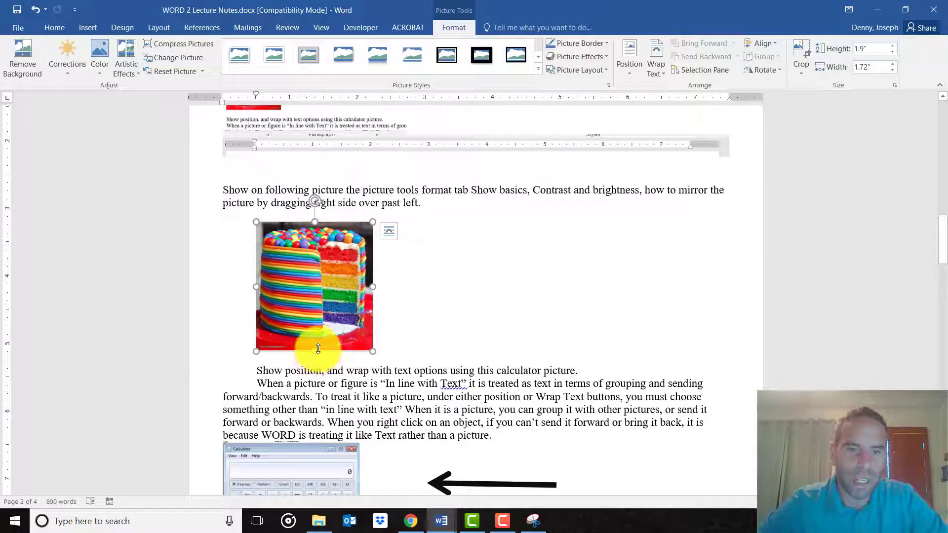
pyautogui.moveTo(318, 350); pyautogui.dragTo(356, 107)
pyautogui.moveTo(348, 179)
pyautogui.mouseDown()
pyautogui.moveTo(334, 207)
pyautogui.moveTo(343, 169)
pyautogui.mouseUp()
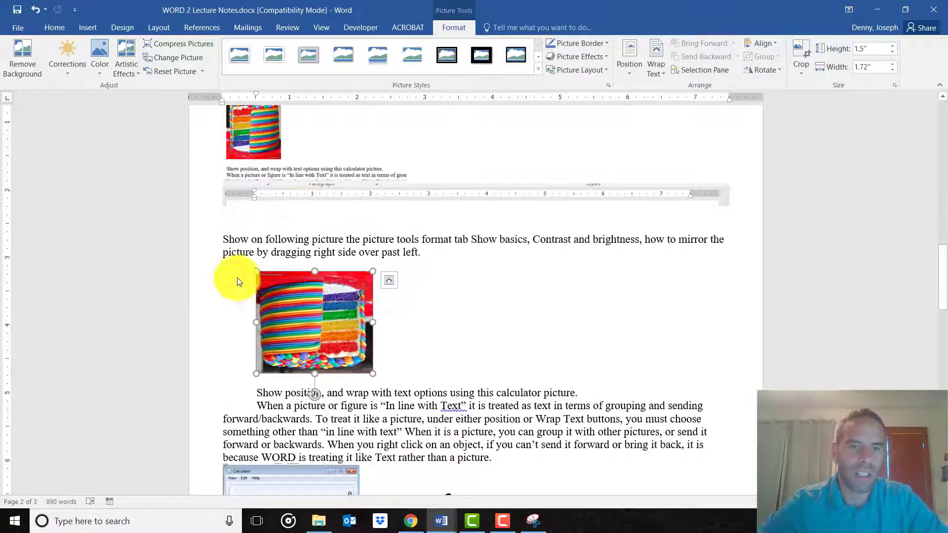
pyautogui.moveTo(256, 271); pyautogui.dragTo(422, 487)
# Step: Recolour the rainbow cake picture to Grayscale
pyautogui.click(422, 328)
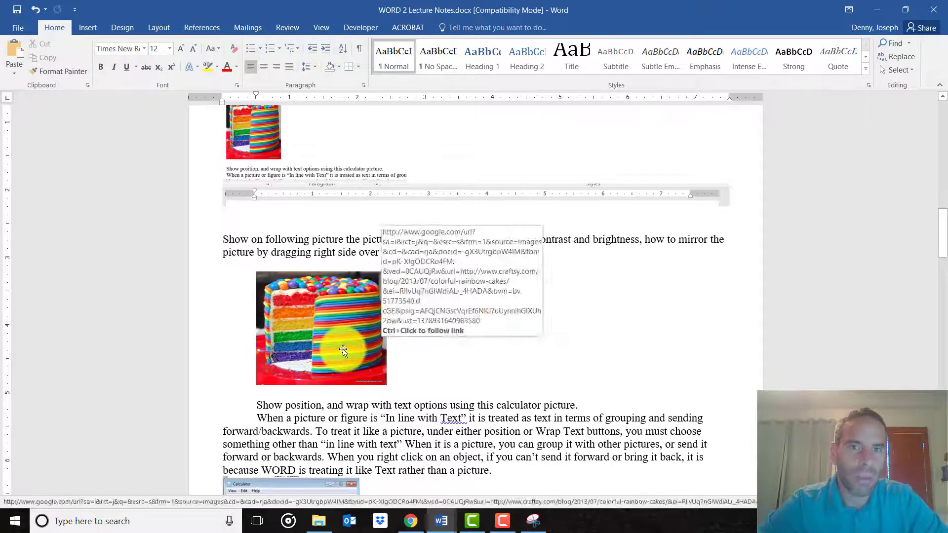
pyautogui.click(354, 328)
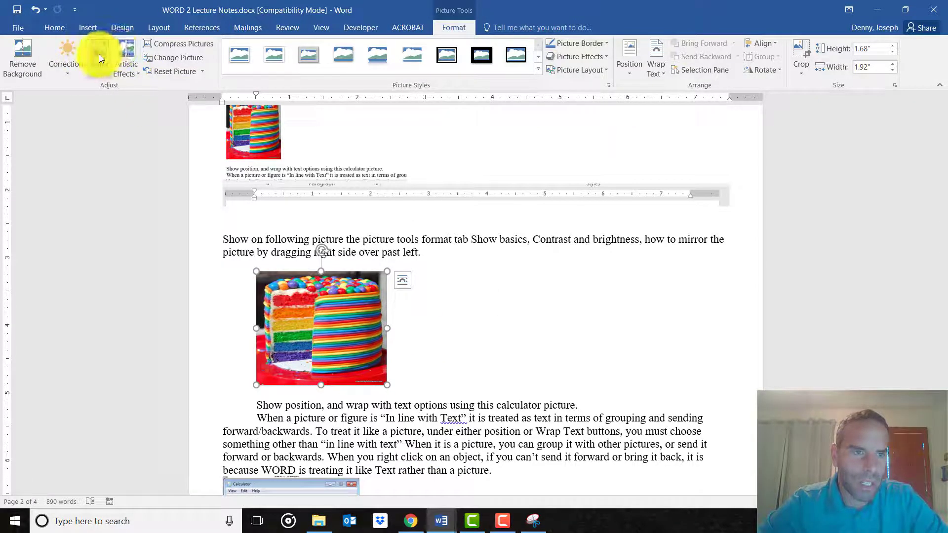
pyautogui.click(75, 64)
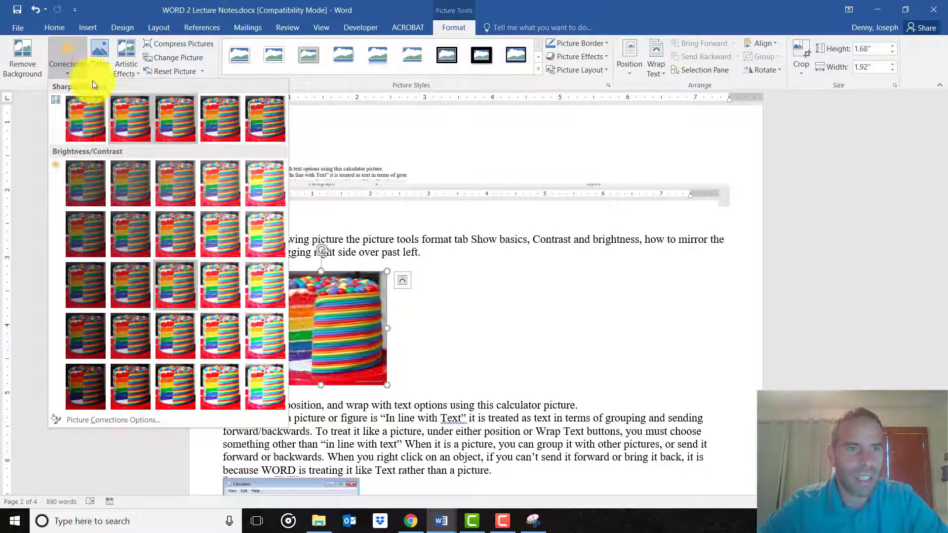
pyautogui.click(100, 46)
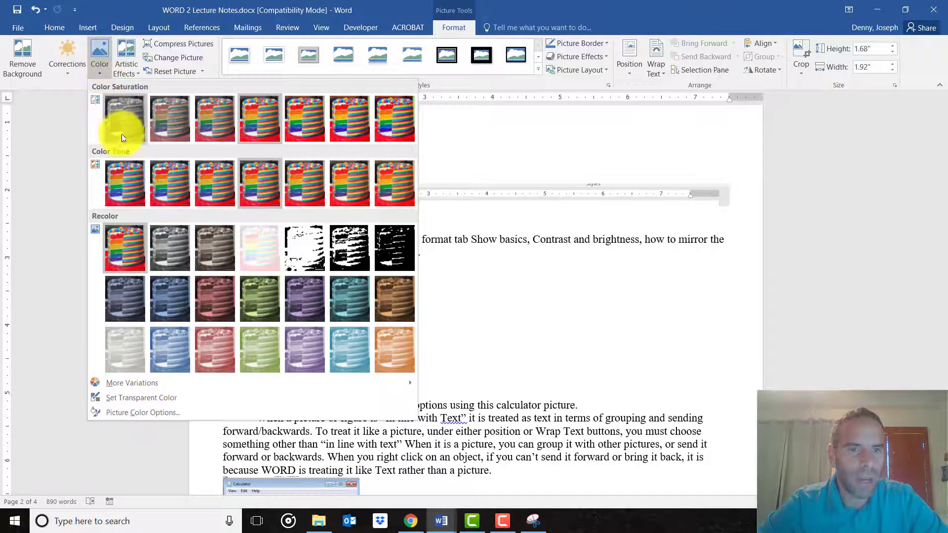
pyautogui.click(167, 245)
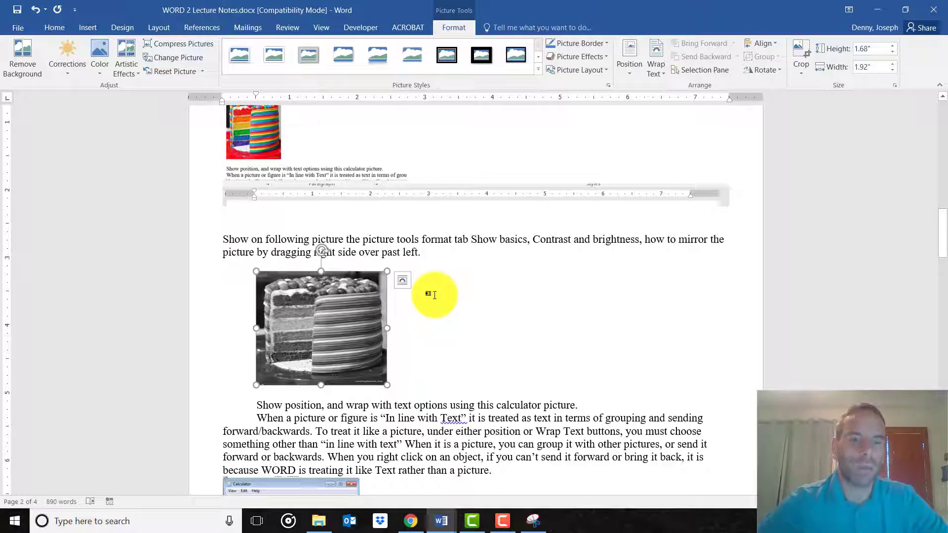
# Step: Open the Corrections presets for the upper screenshot and close them unchanged
pyautogui.click(268, 147)
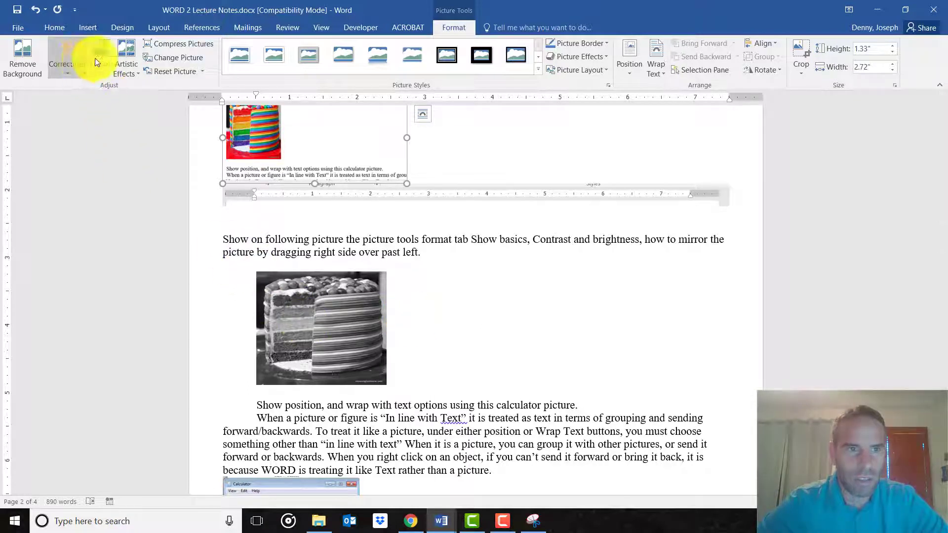
pyautogui.click(63, 60)
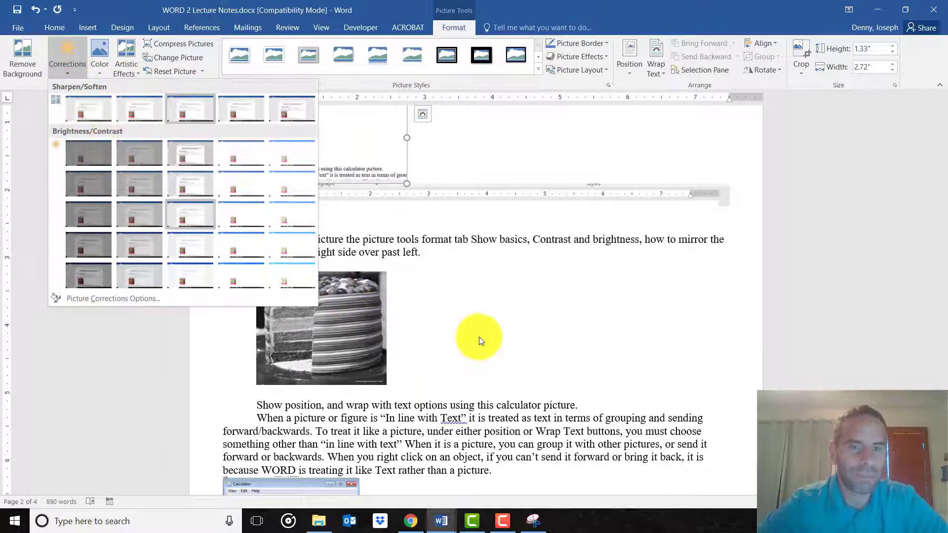
pyautogui.click(479, 337)
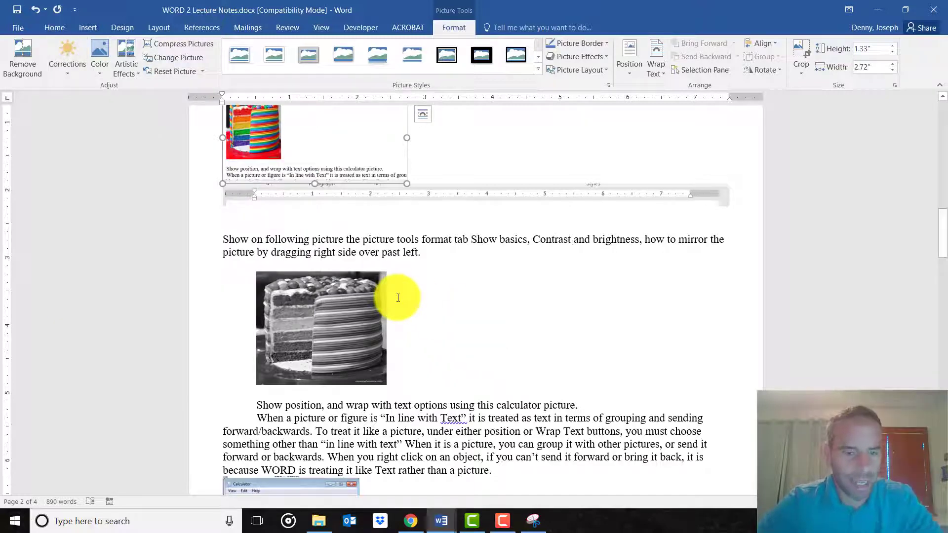
# Step: Restore the cake picture's colours with Ctrl+Z and browse the Picture Border colour, Weight and Dashes options
pyautogui.hotkey('ctrl', 'z')
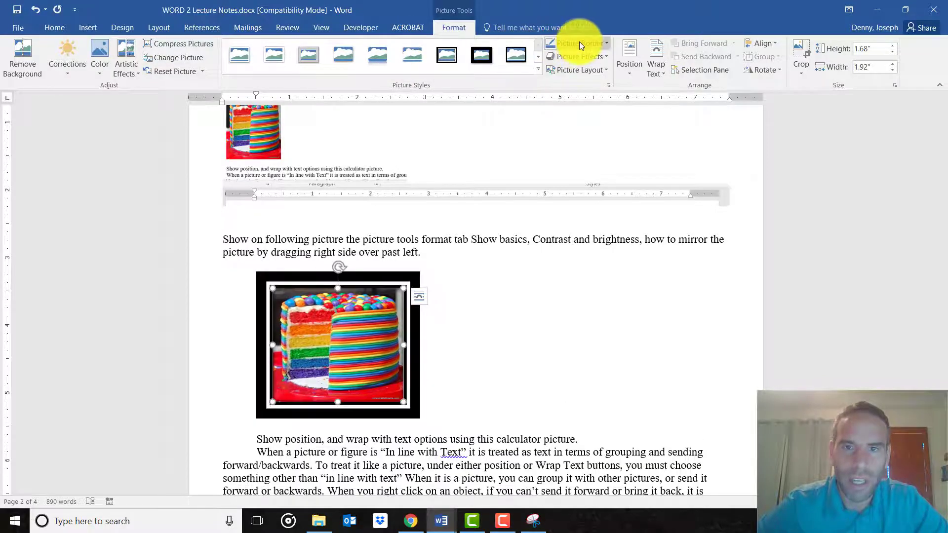
pyautogui.click(579, 42)
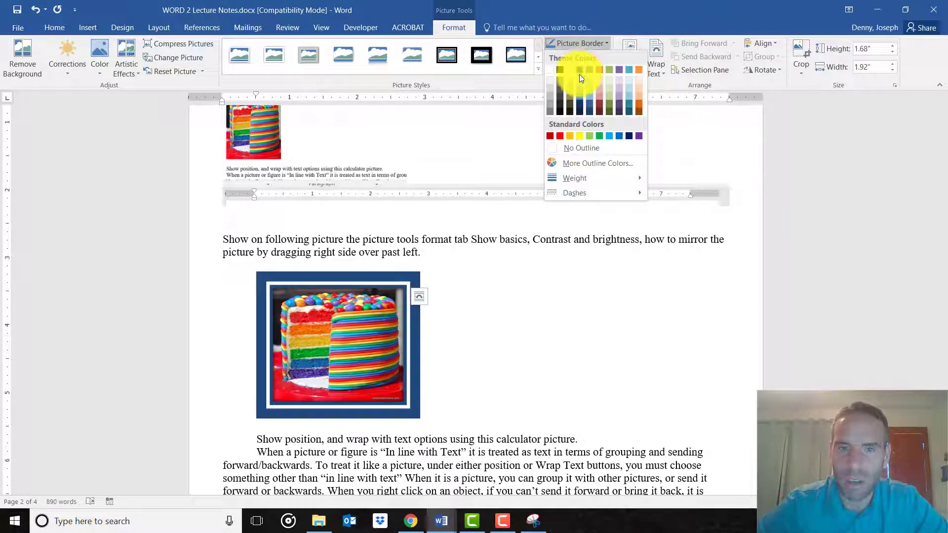
pyautogui.moveTo(582, 177)
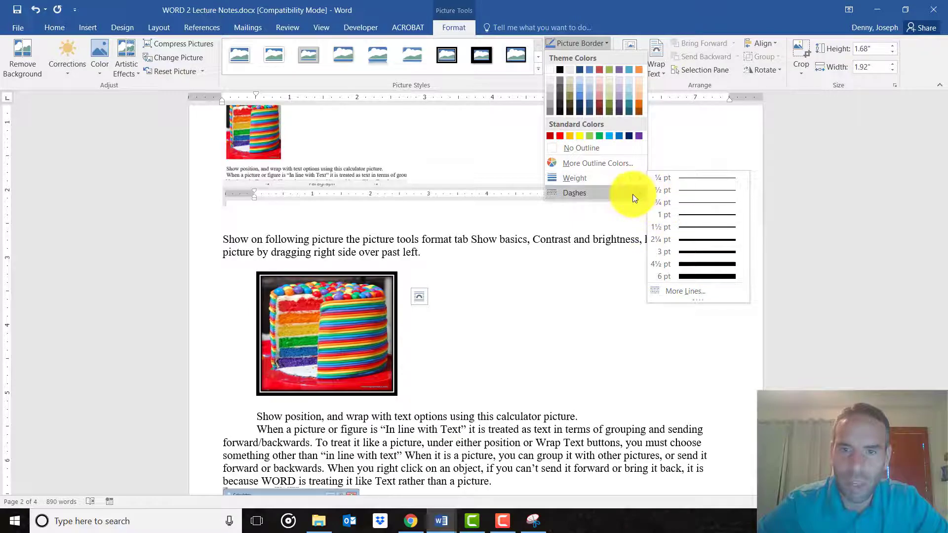
pyautogui.moveTo(632, 194)
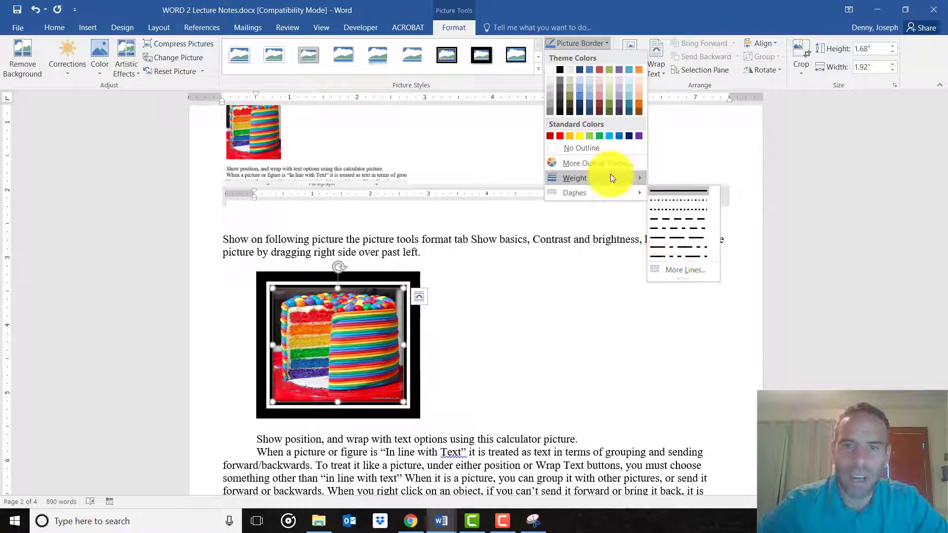
pyautogui.click(583, 41)
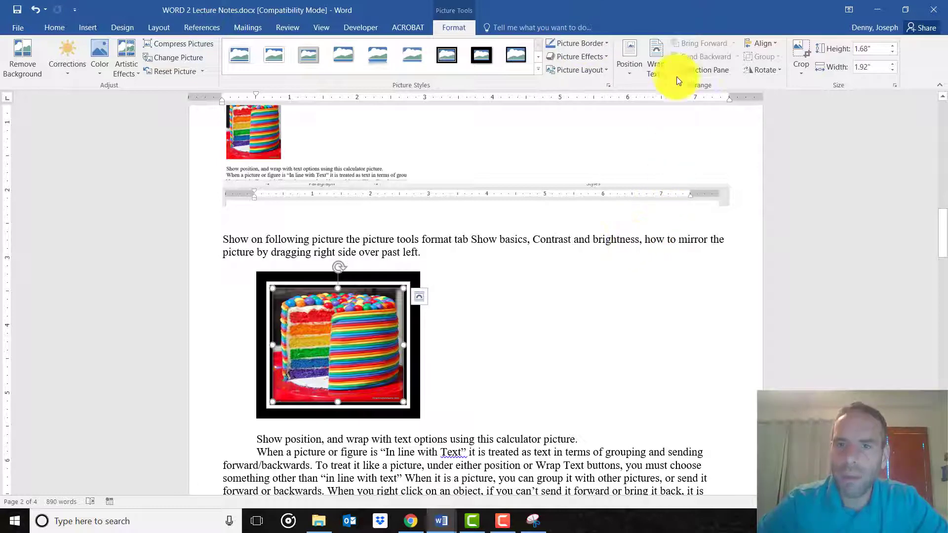
# Step: Select the cake picture and review its text-wrapping choices without changing them
pyautogui.scroll(-3, 429, 271)
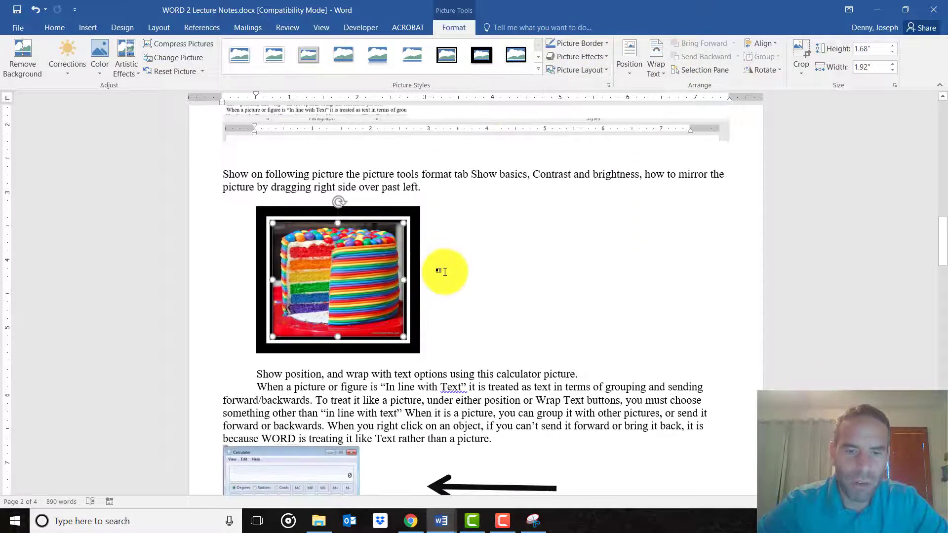
pyautogui.scroll(2, 699, 126)
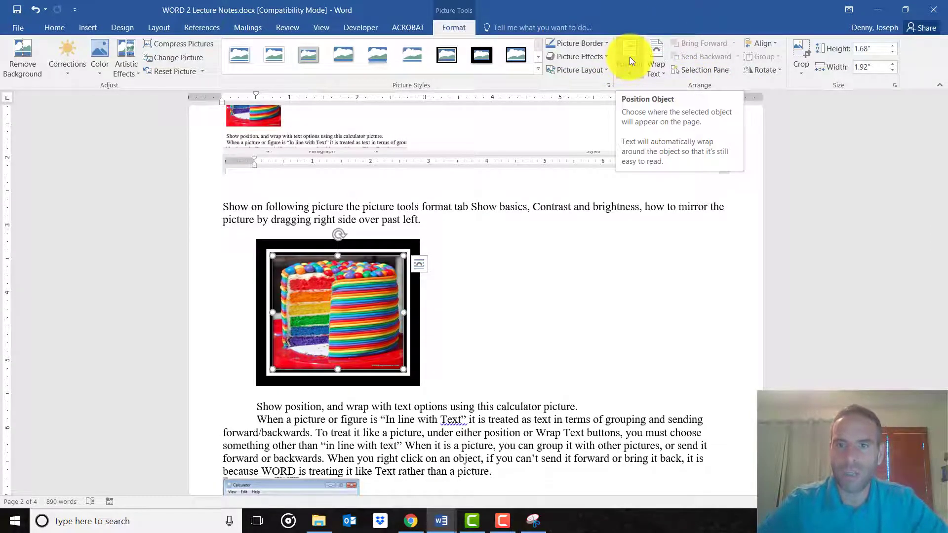
pyautogui.click(532, 269)
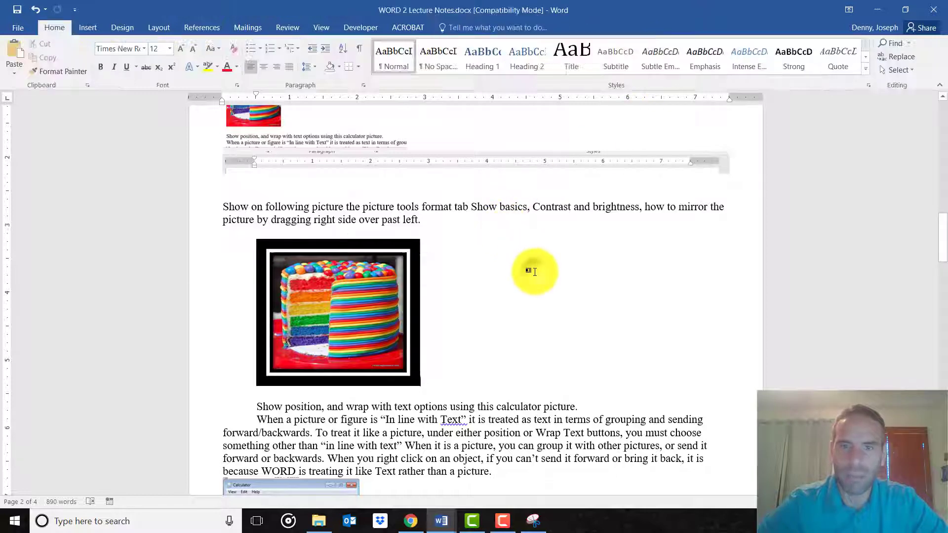
pyautogui.click(371, 296)
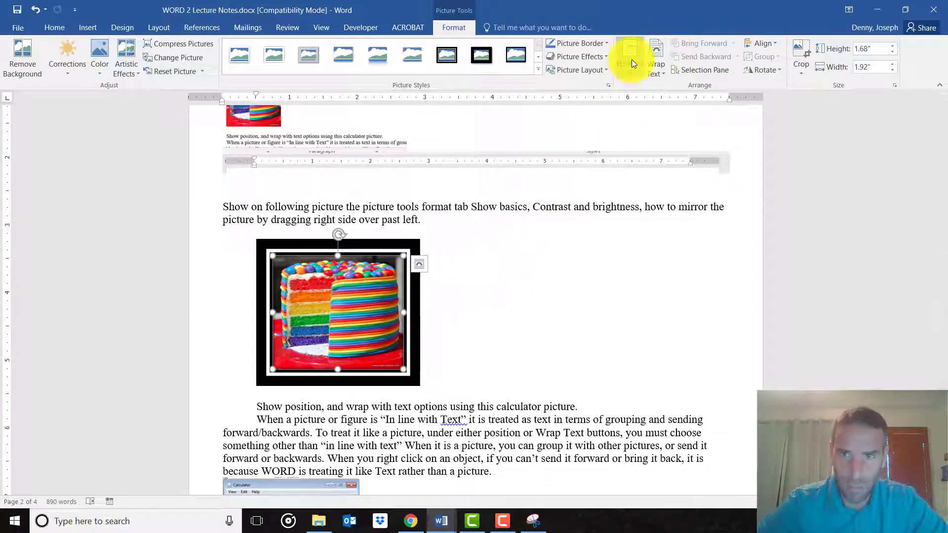
pyautogui.click(660, 58)
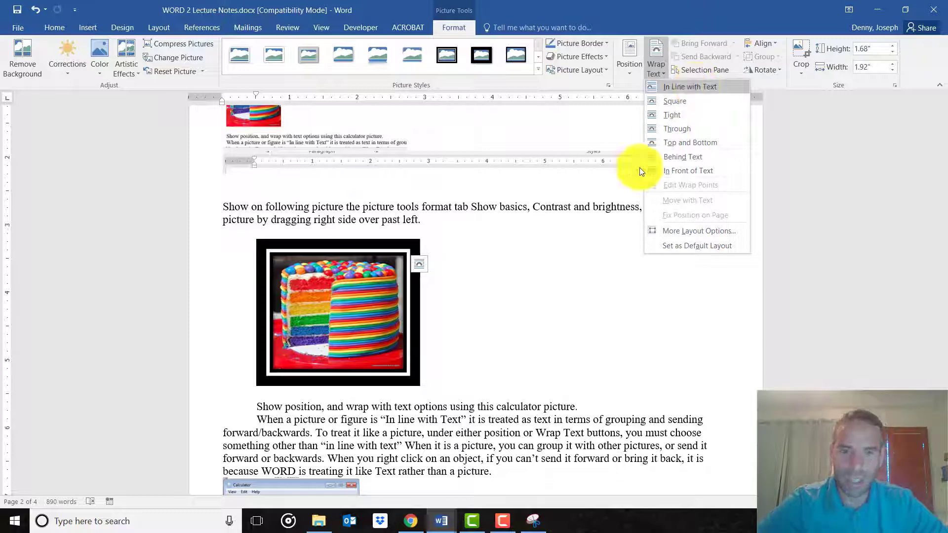
pyautogui.click(476, 332)
# Step: Delete the empty line after the cake picture so 'Show position…' joins its line, then reselect the picture
pyautogui.click(438, 377)
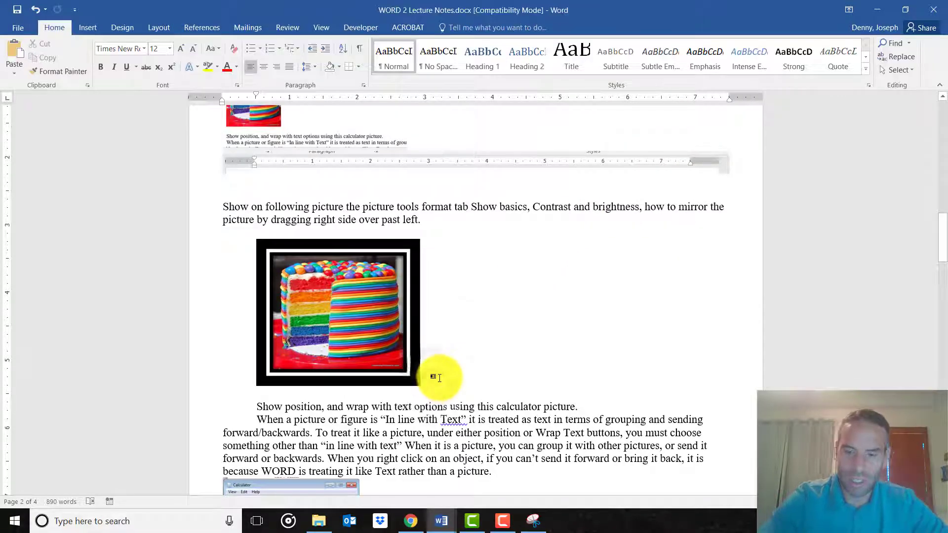
pyautogui.press('Delete')
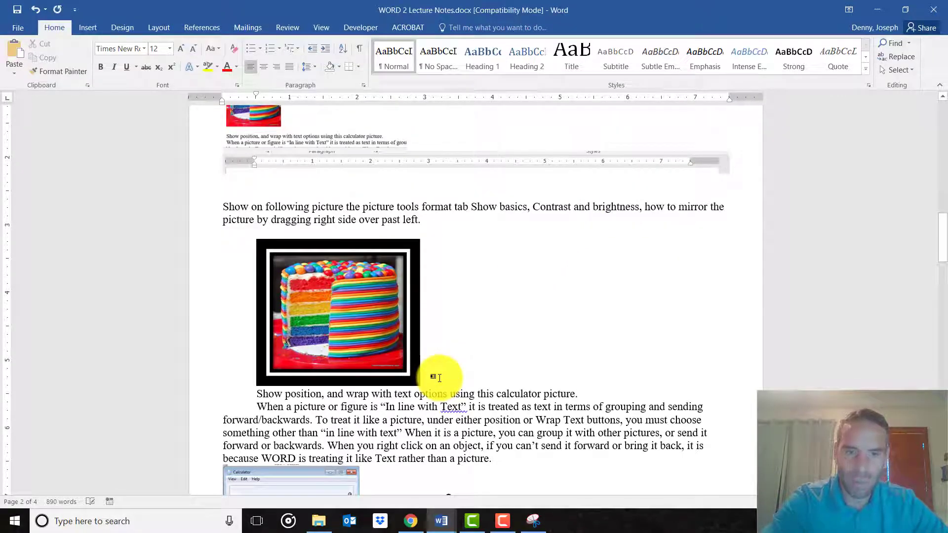
pyautogui.press('Delete')
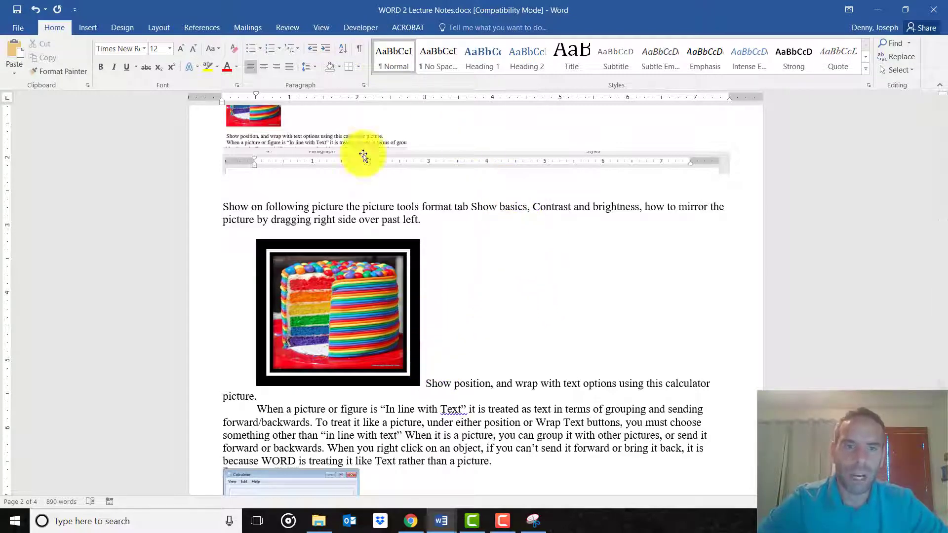
pyautogui.click(360, 316)
pyautogui.scroll(-3, 561, 311)
pyautogui.scroll(1, 451, 248)
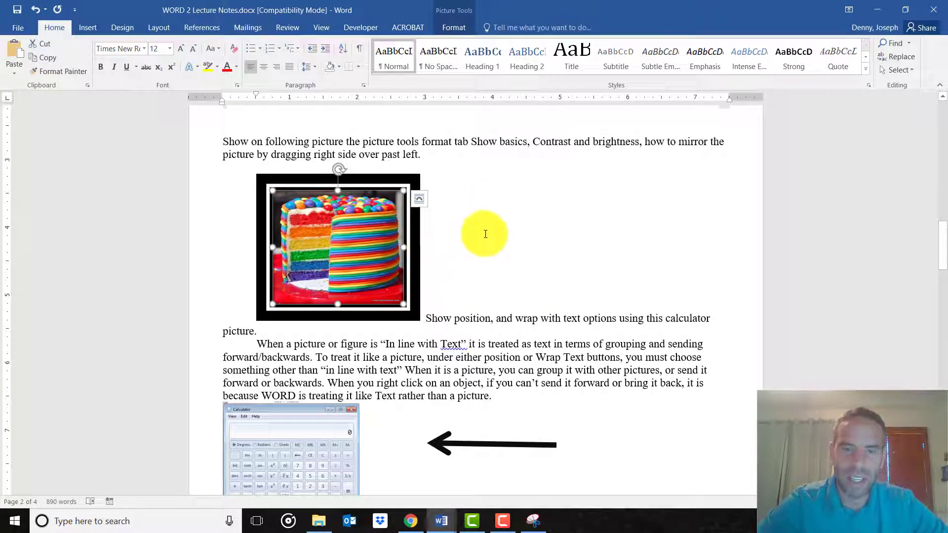
# Step: Try Square wrapping and moving the cake picture right, then undo both changes
pyautogui.click(444, 25)
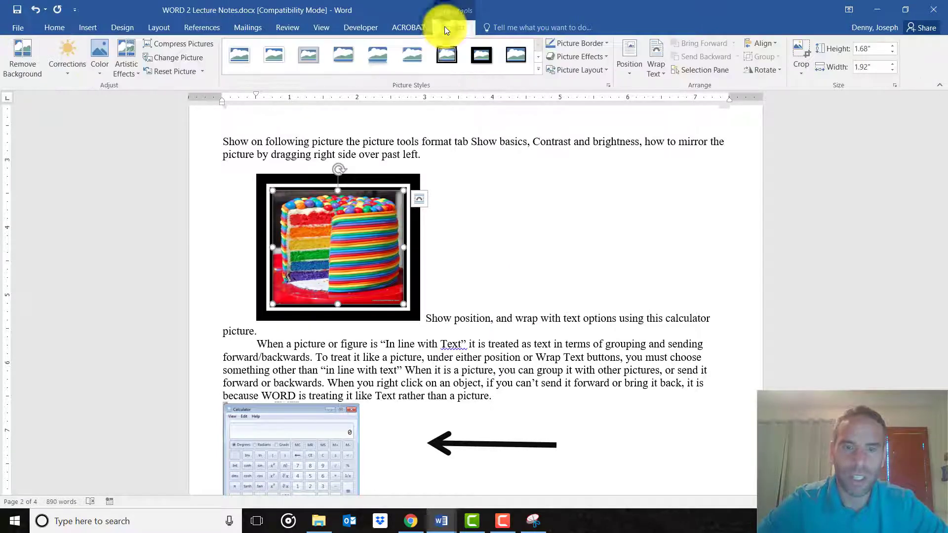
pyautogui.click(659, 50)
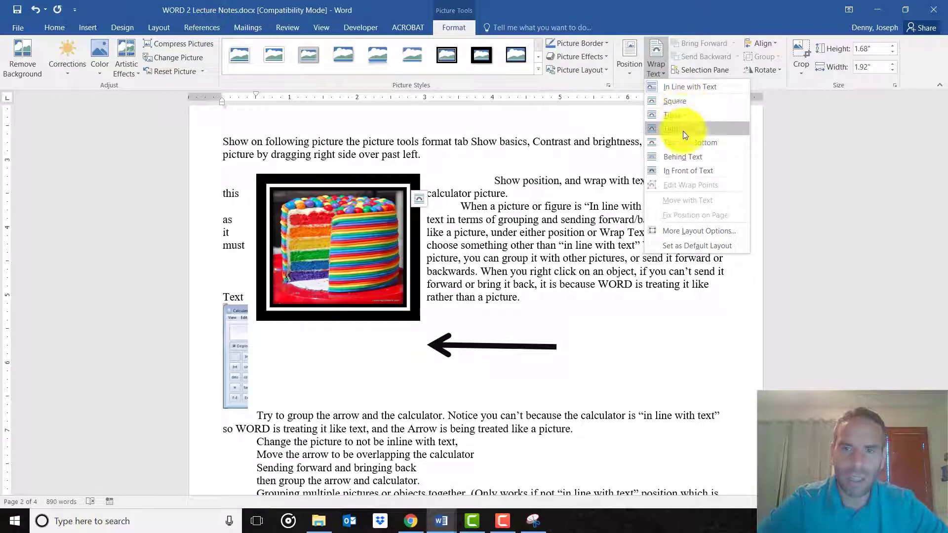
pyautogui.click(689, 102)
pyautogui.moveTo(394, 223); pyautogui.dragTo(526, 210)
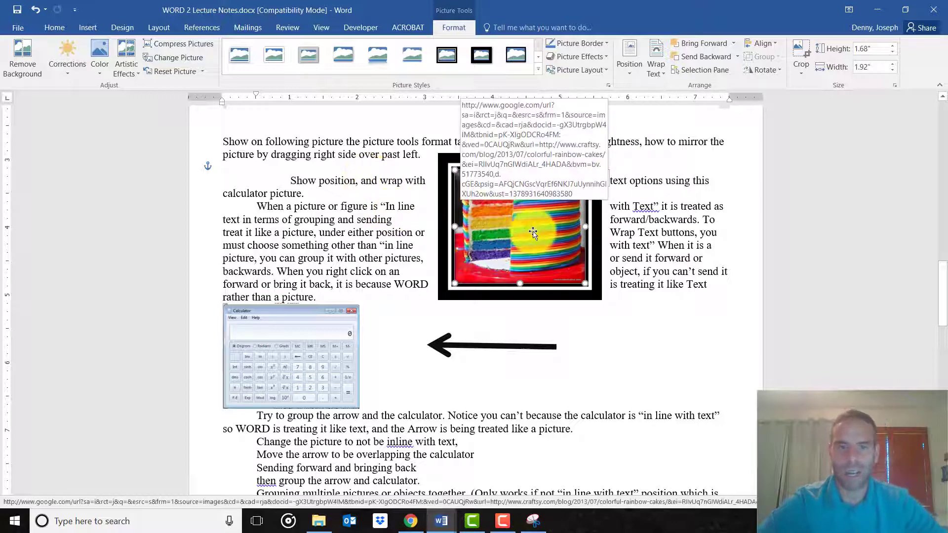
pyautogui.click(35, 9)
pyautogui.click(35, 10)
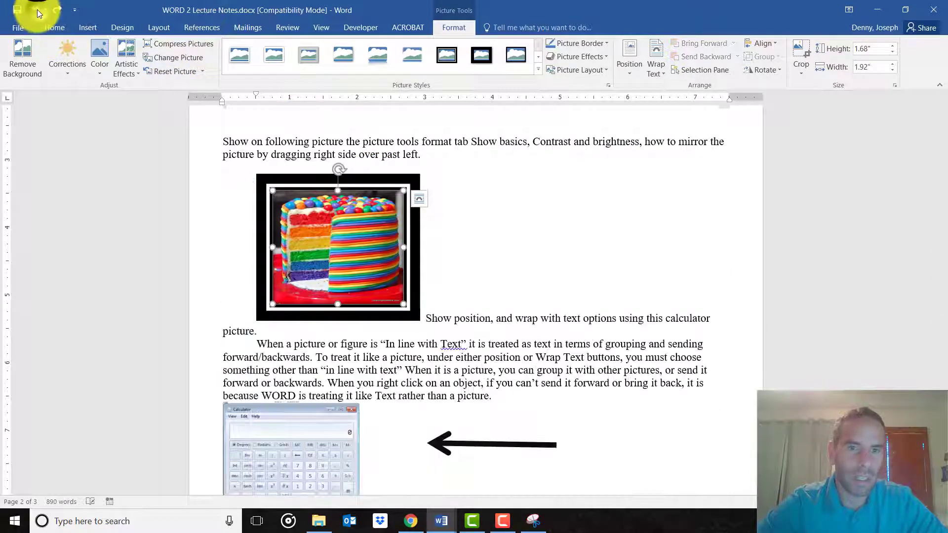
# Step: Drag the inline cake picture through the sentence until it sits just before 'Show position'
pyautogui.click(449, 239)
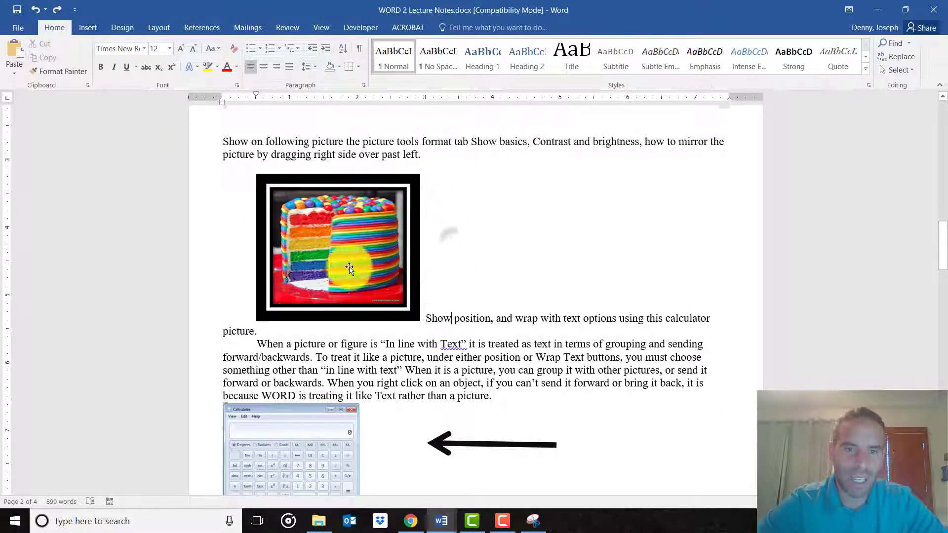
pyautogui.moveTo(338, 264); pyautogui.dragTo(567, 303)
pyautogui.moveTo(402, 269); pyautogui.dragTo(360, 266)
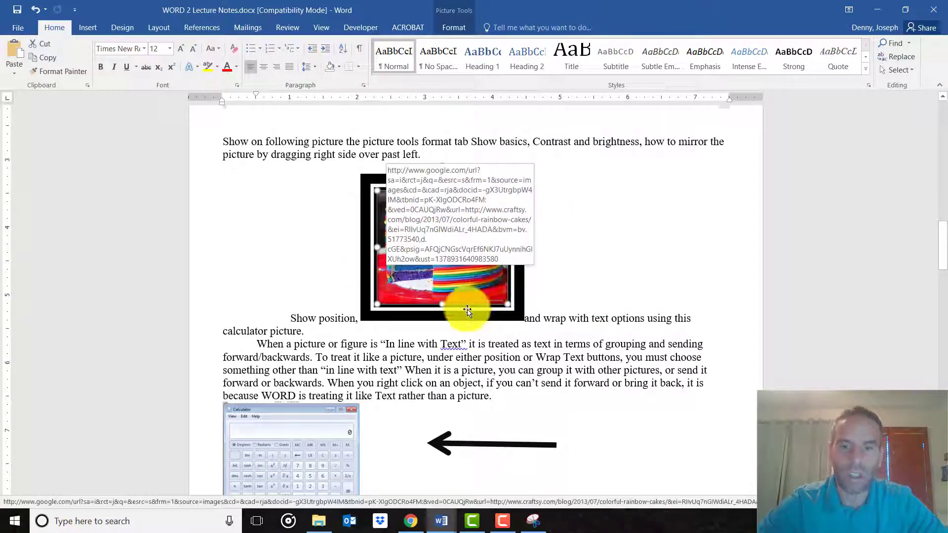
pyautogui.moveTo(475, 306); pyautogui.dragTo(332, 263)
pyautogui.moveTo(400, 271); pyautogui.dragTo(280, 258)
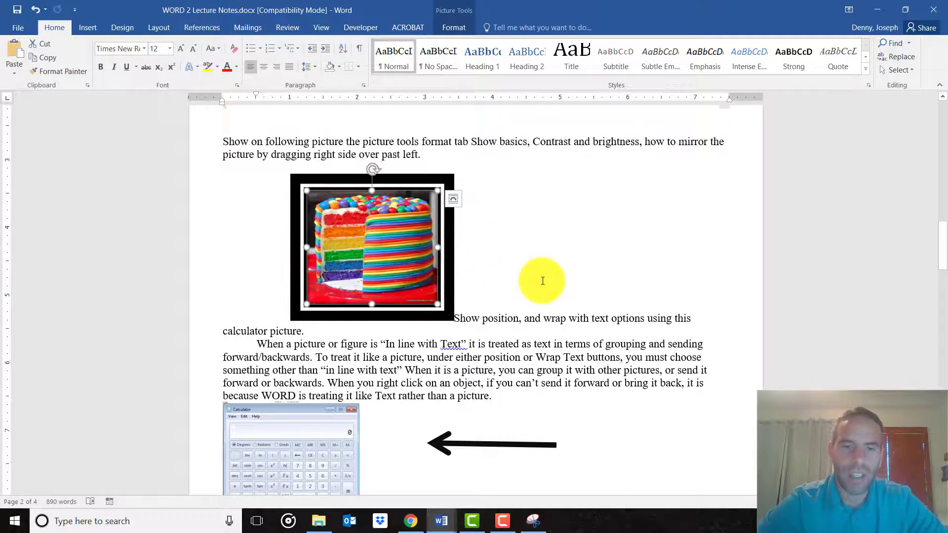
# Step: Set the cake picture to Behind Text wrapping and drag it up and right over the paragraph
pyautogui.click(467, 28)
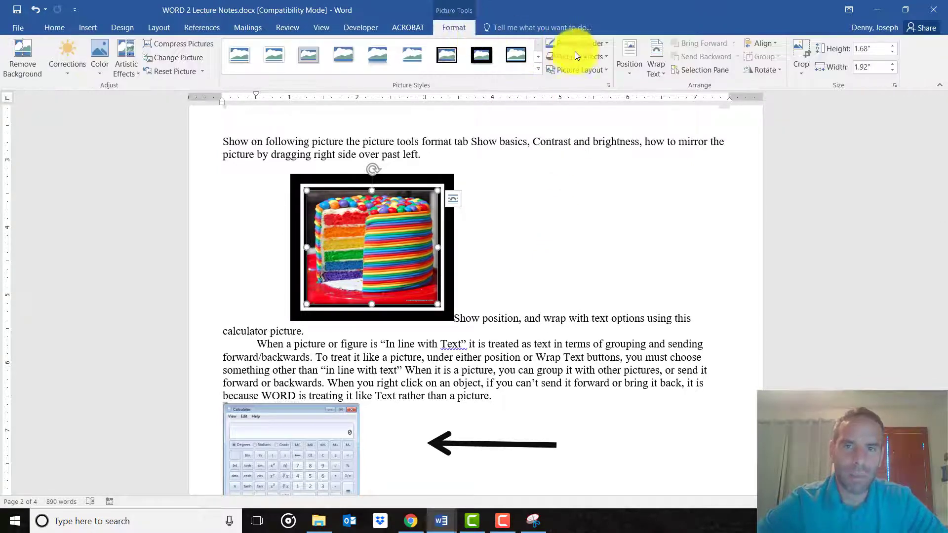
pyautogui.click(662, 61)
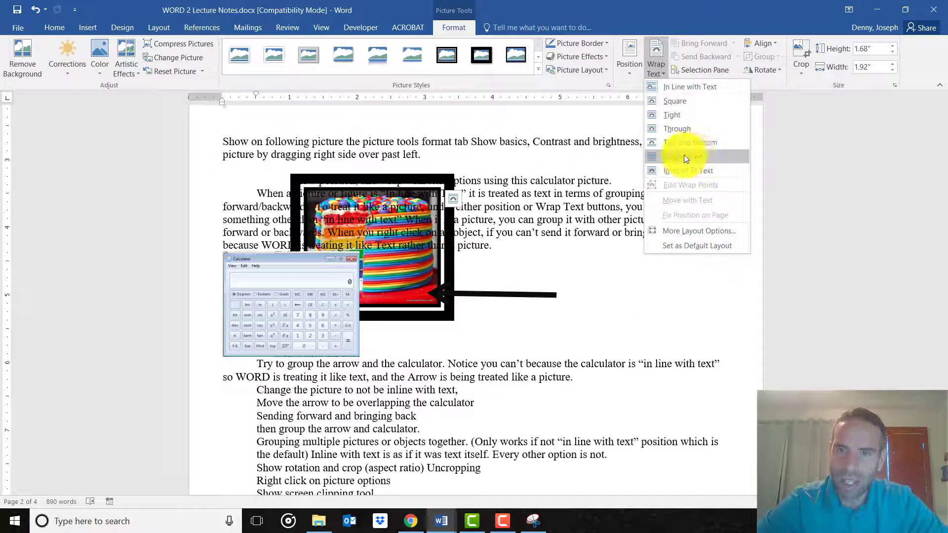
pyautogui.click(688, 155)
pyautogui.moveTo(421, 271); pyautogui.dragTo(609, 225)
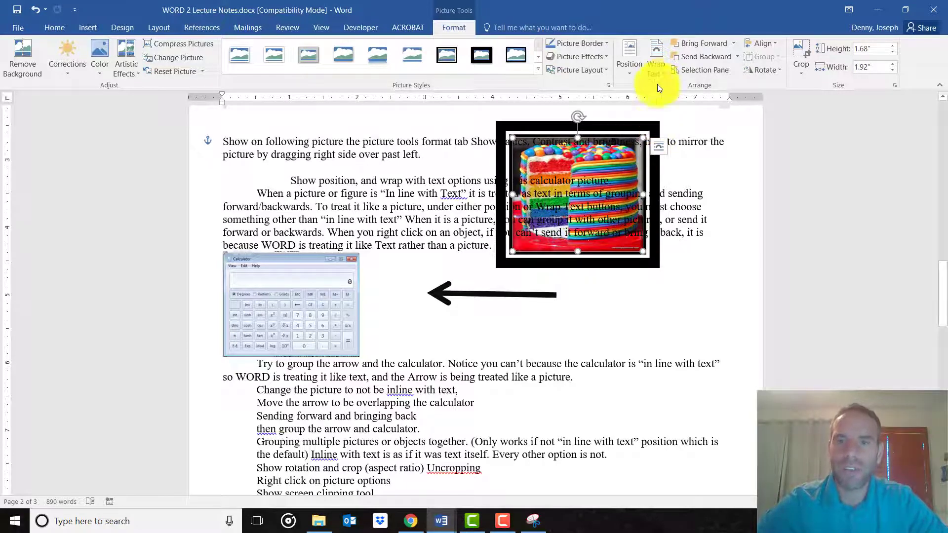
pyautogui.click(657, 66)
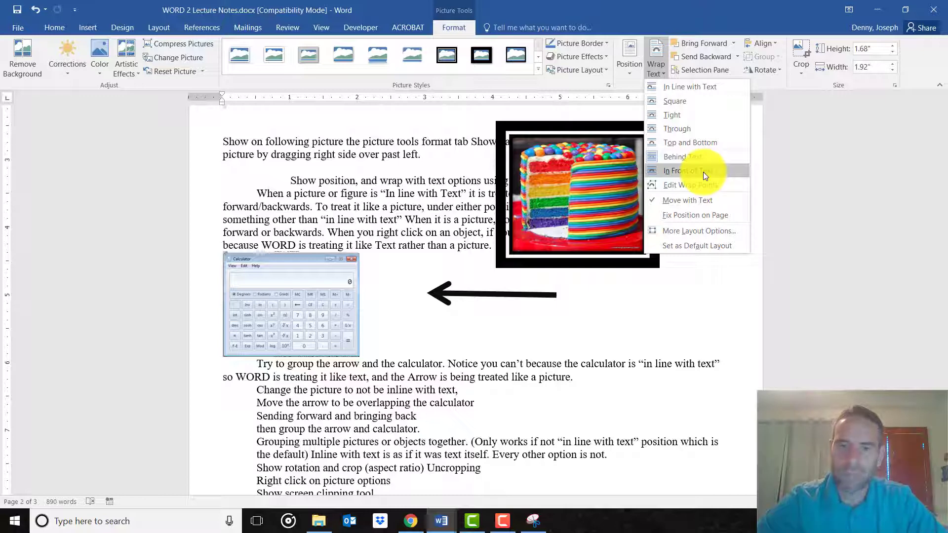
# Step: Undo the cake picture's move and Behind Text wrapping, returning it inline
pyautogui.click(479, 313)
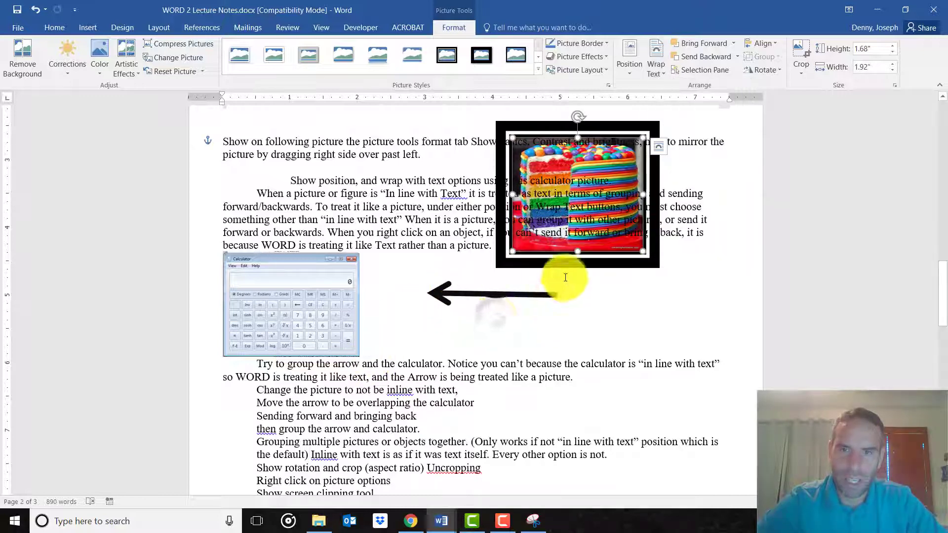
pyautogui.hotkey('ctrl', 'z')
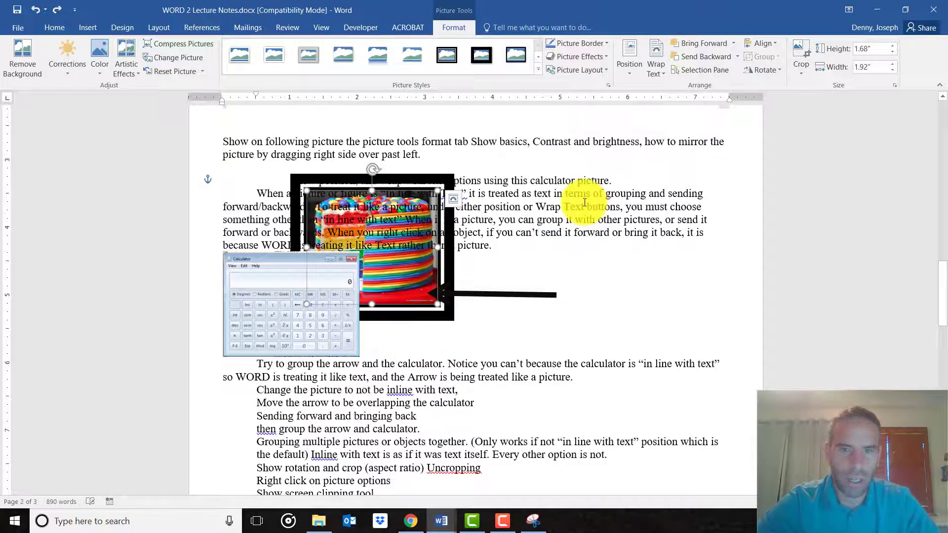
pyautogui.hotkey('ctrl', 'z')
pyautogui.scroll(-2, 542, 245)
pyautogui.scroll(-2, 542, 245)
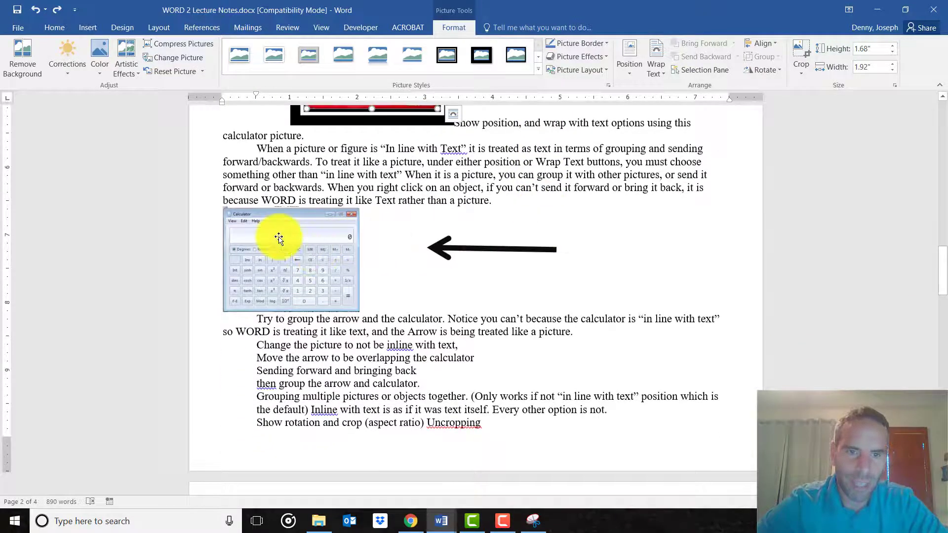
# Step: Review the wrapping choices of the calculator picture and the arrow without changing them
pyautogui.click(277, 240)
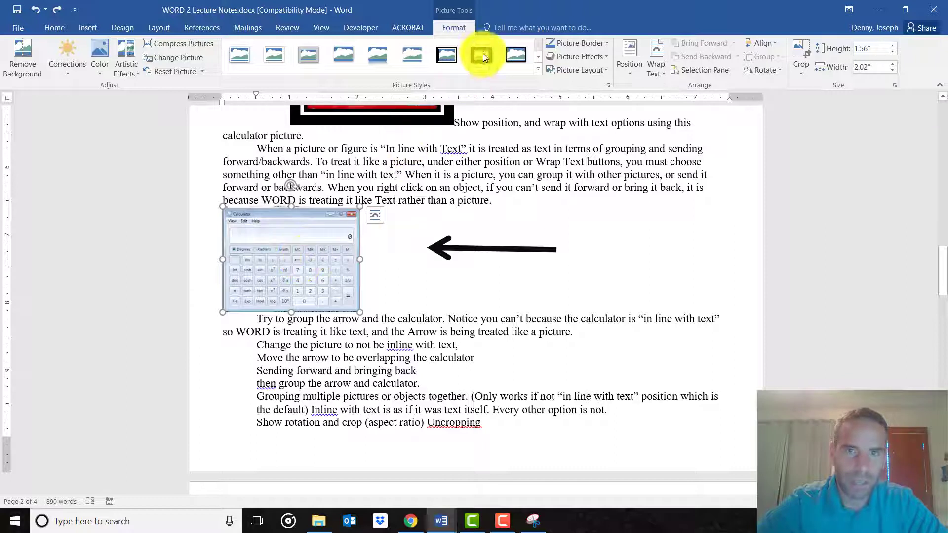
pyautogui.click(659, 62)
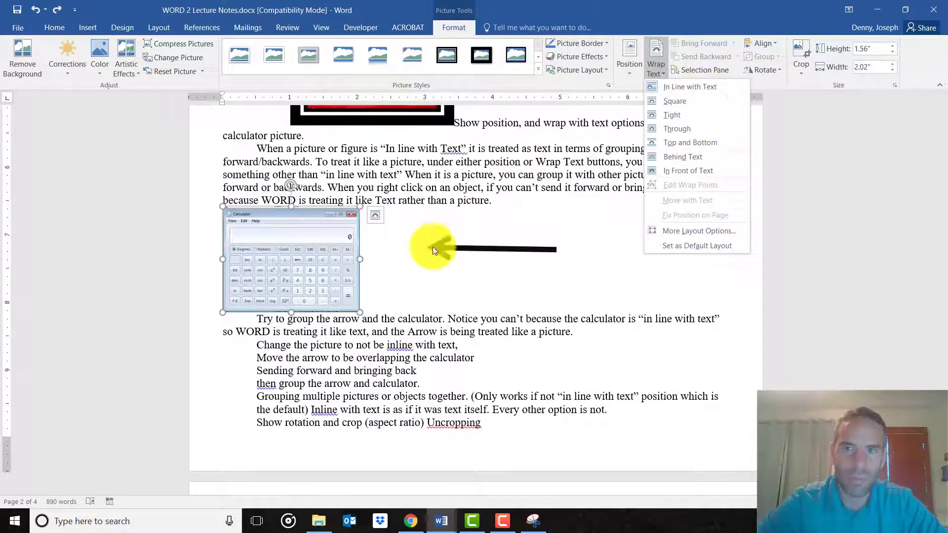
pyautogui.click(350, 275)
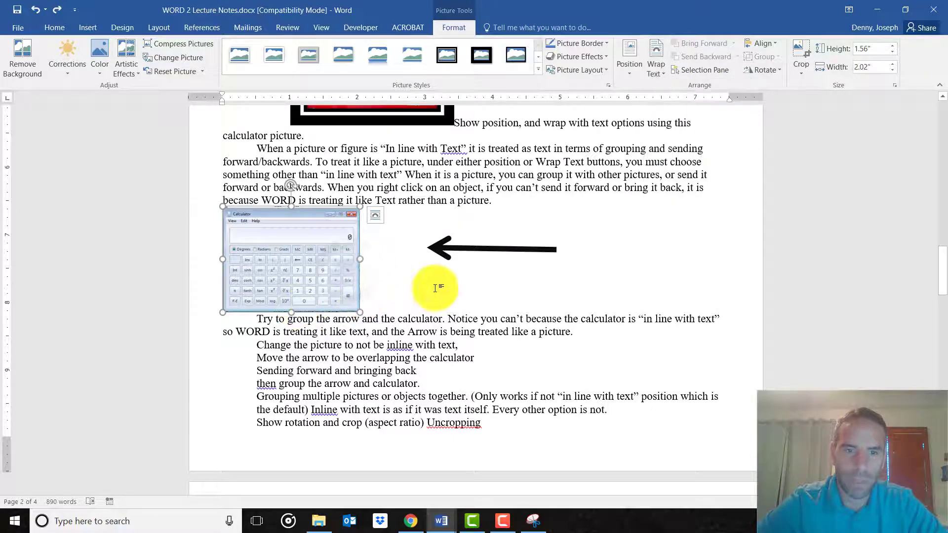
pyautogui.click(468, 252)
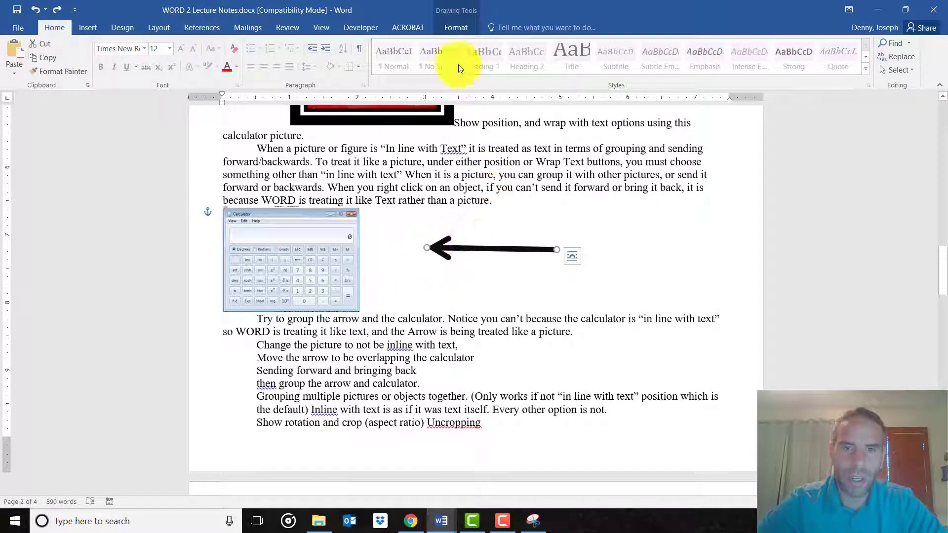
pyautogui.click(456, 28)
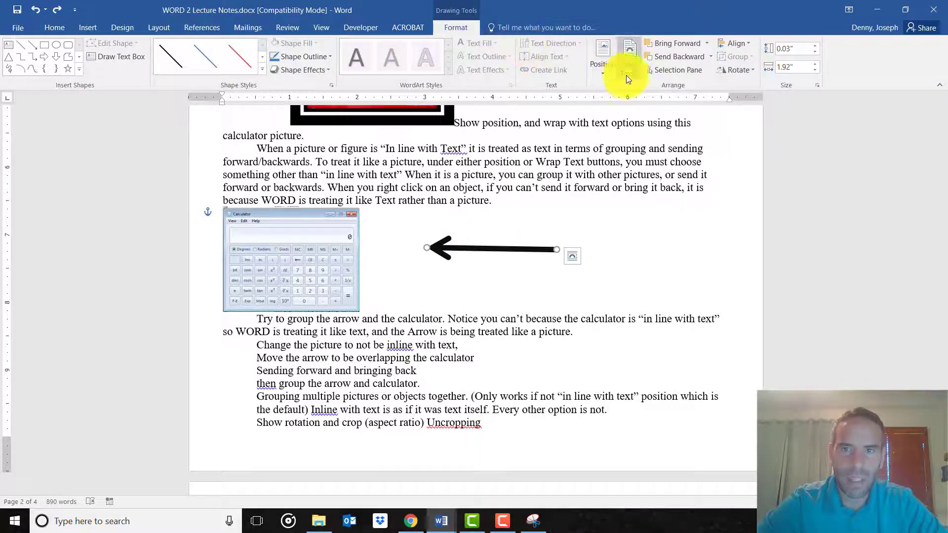
pyautogui.click(630, 53)
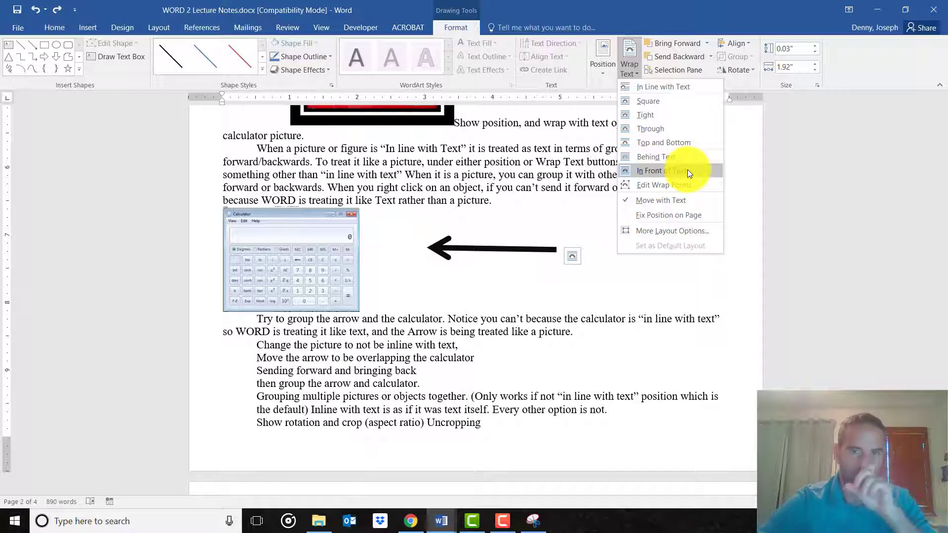
pyautogui.click(632, 192)
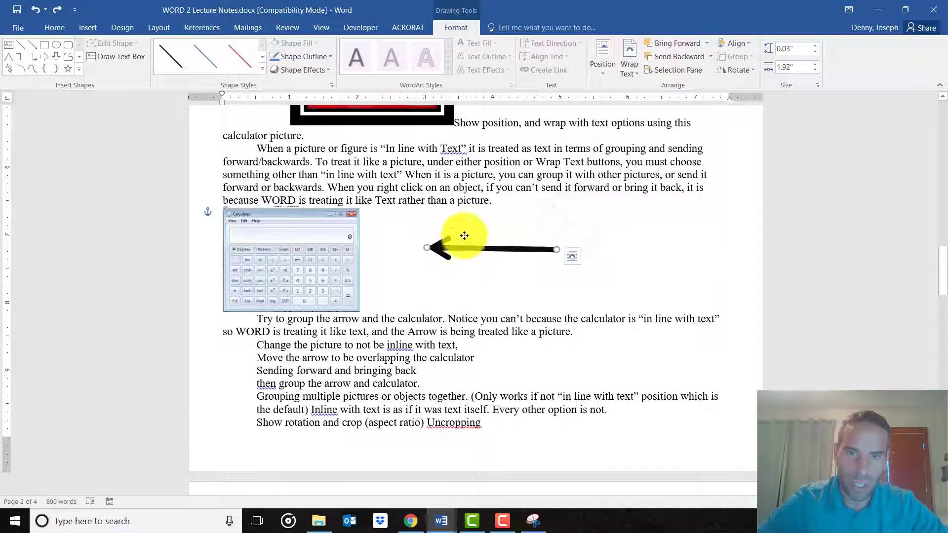
# Step: Nudge the arrow, drag the calculator into the paragraph, then undo that move
pyautogui.moveTo(457, 248)
pyautogui.mouseDown()
pyautogui.moveTo(450, 159)
pyautogui.moveTo(373, 174)
pyautogui.moveTo(446, 227)
pyautogui.moveTo(478, 286)
pyautogui.moveTo(457, 256)
pyautogui.mouseUp()
pyautogui.moveTo(314, 248); pyautogui.dragTo(354, 187)
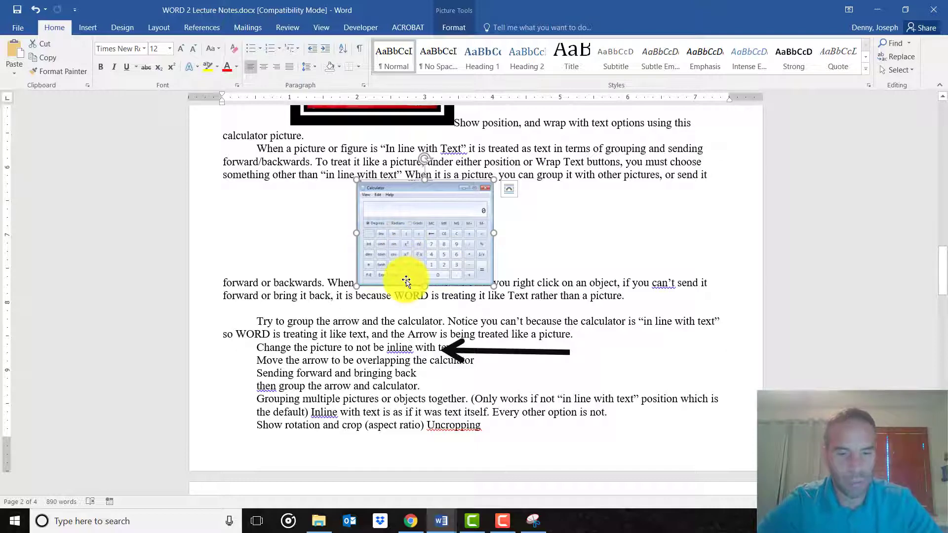
pyautogui.hotkey('ctrl', 'z')
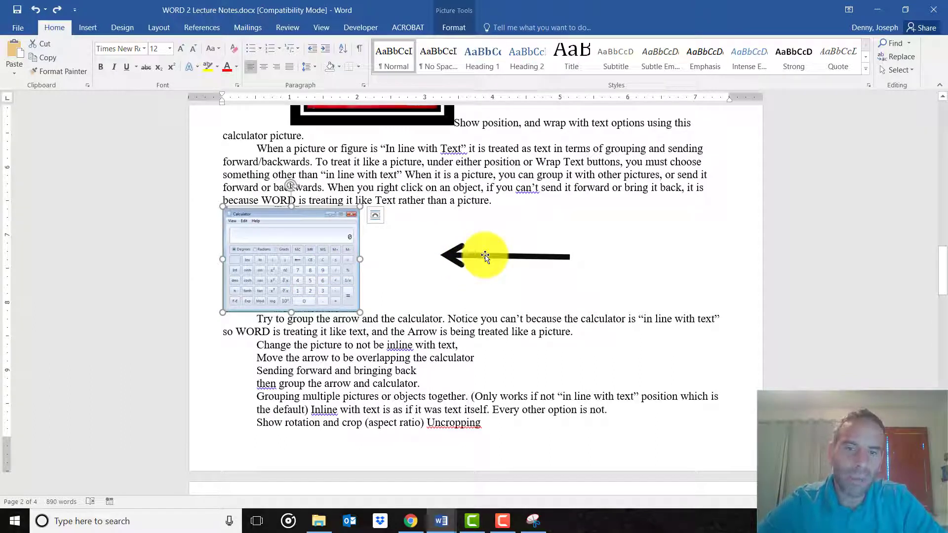
# Step: Slide the arrow left so its head overlaps the calculator, and set it to Behind Text wrapping
pyautogui.moveTo(485, 256); pyautogui.dragTo(364, 243)
pyautogui.click(518, 298)
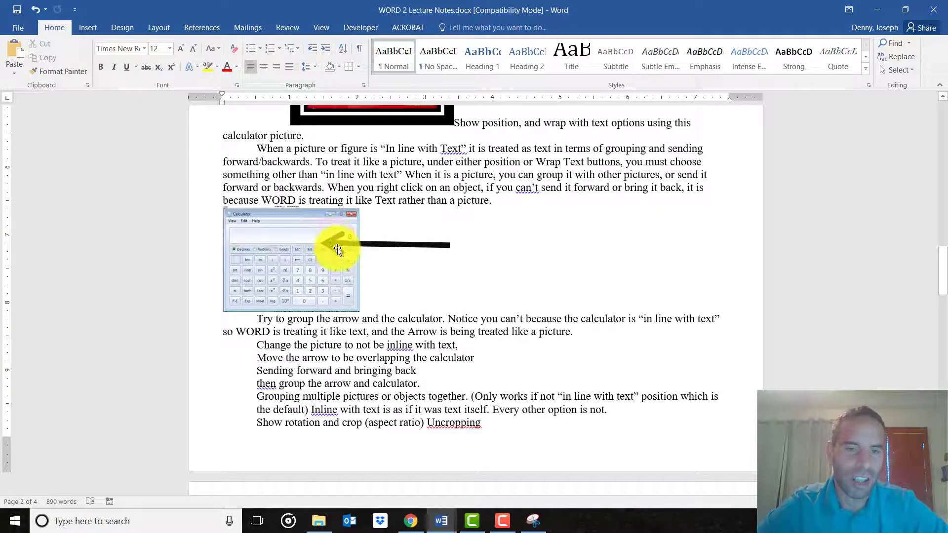
pyautogui.click(379, 245)
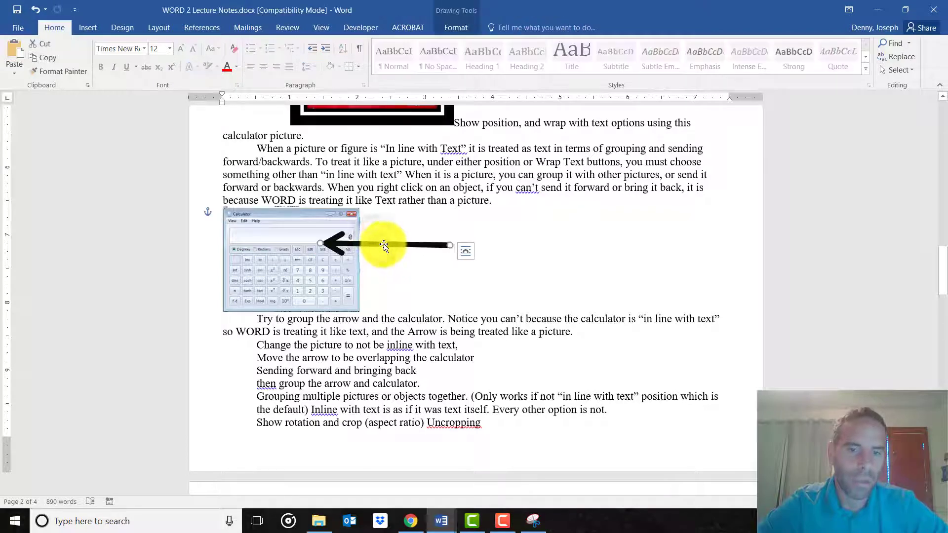
pyautogui.click(441, 26)
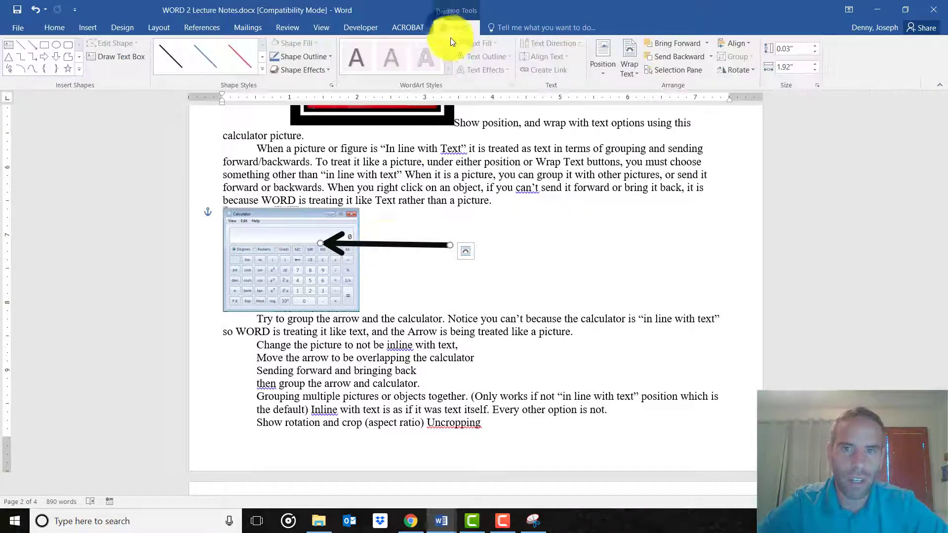
pyautogui.click(632, 65)
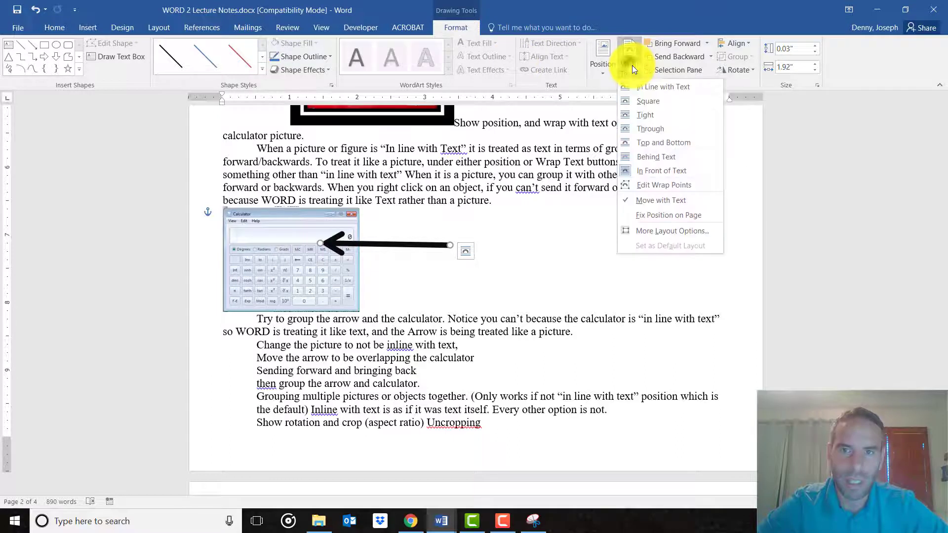
pyautogui.click(677, 156)
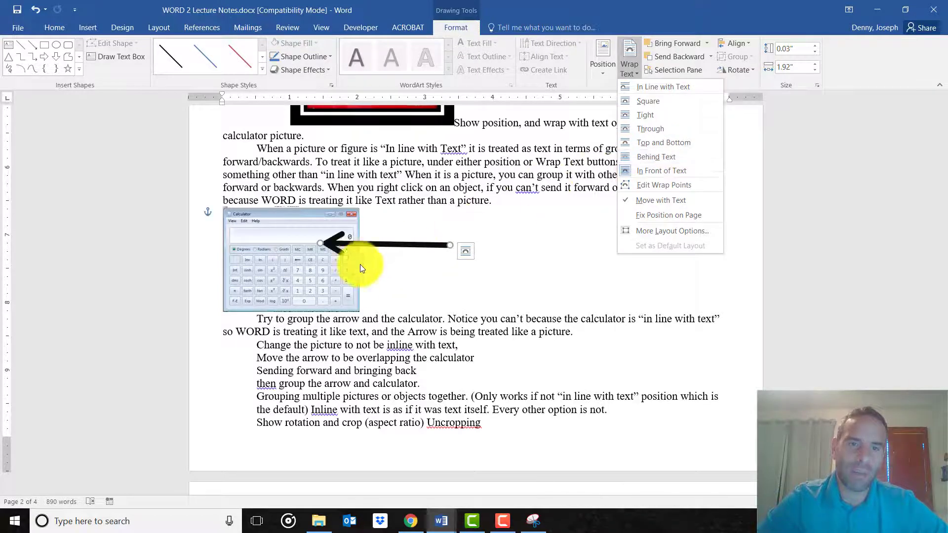
# Step: Give the calculator Top and Bottom wrapping and move the arrow right, off the picture
pyautogui.click(261, 248)
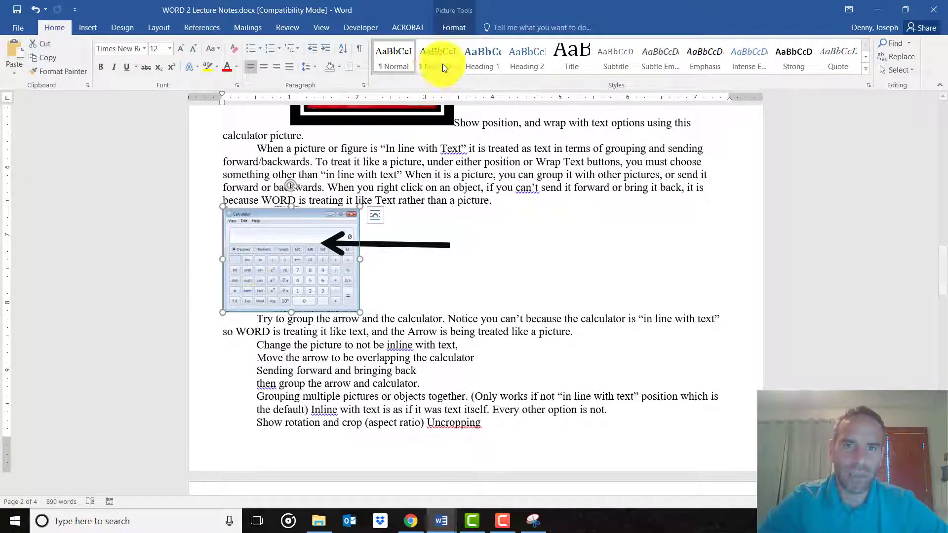
pyautogui.click(459, 26)
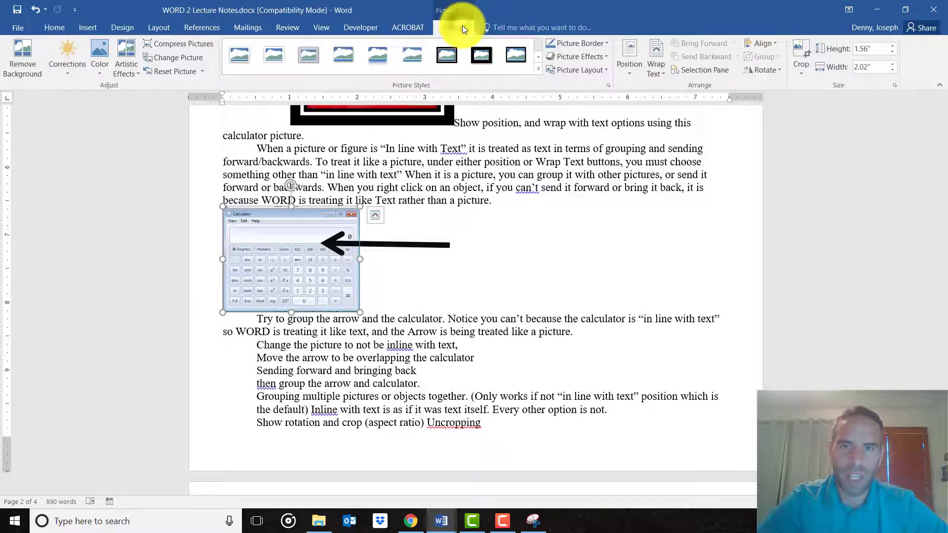
pyautogui.click(655, 58)
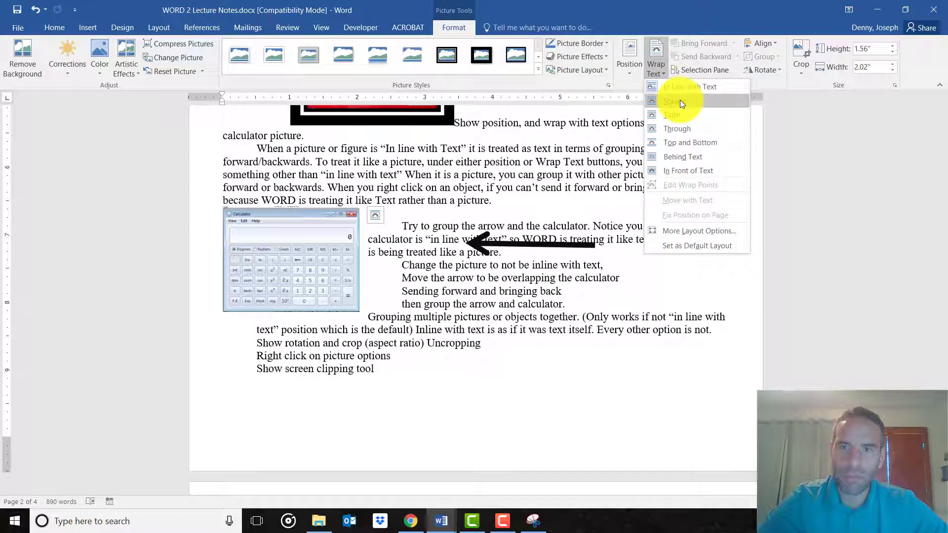
pyautogui.click(680, 142)
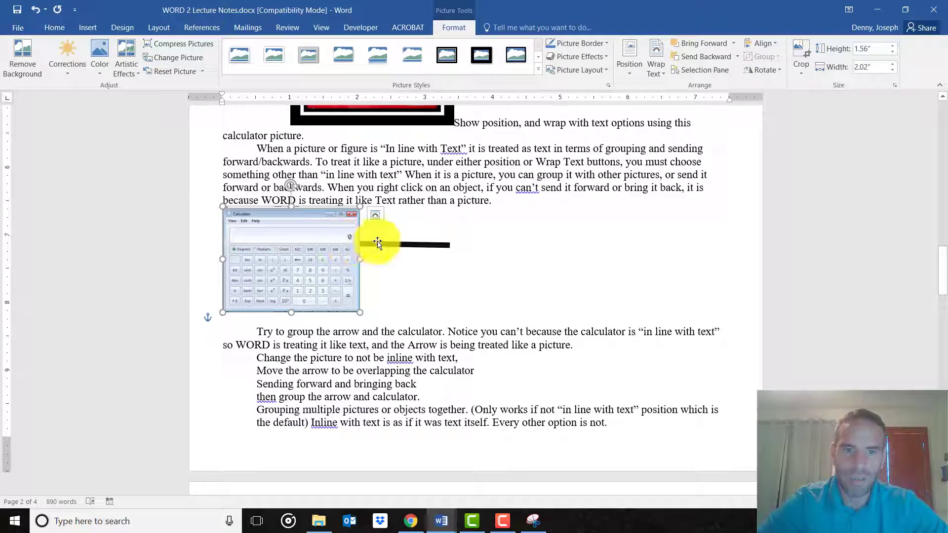
pyautogui.moveTo(380, 244); pyautogui.dragTo(439, 243)
# Step: Check the calculator's shortcut menu and wrapping choices, closing both unchanged
pyautogui.click(329, 244)
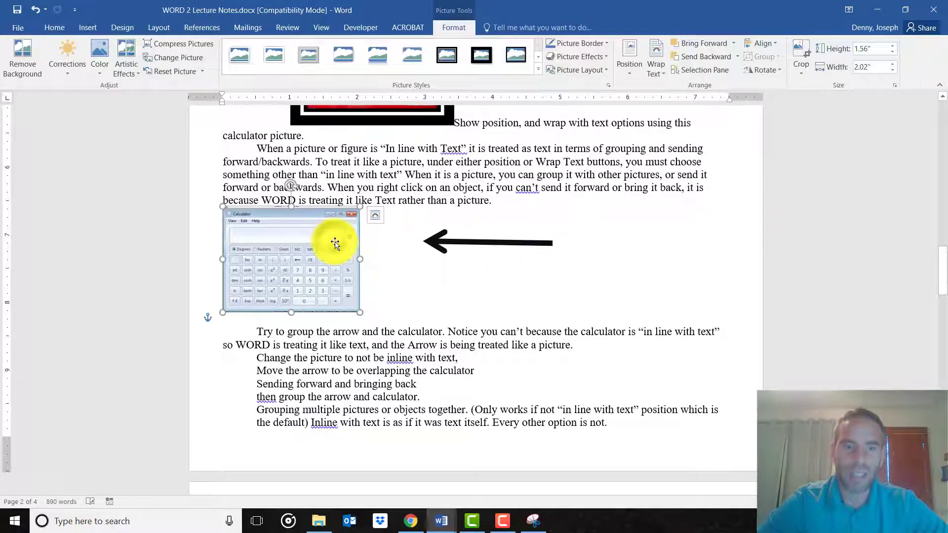
pyautogui.rightClick(328, 248)
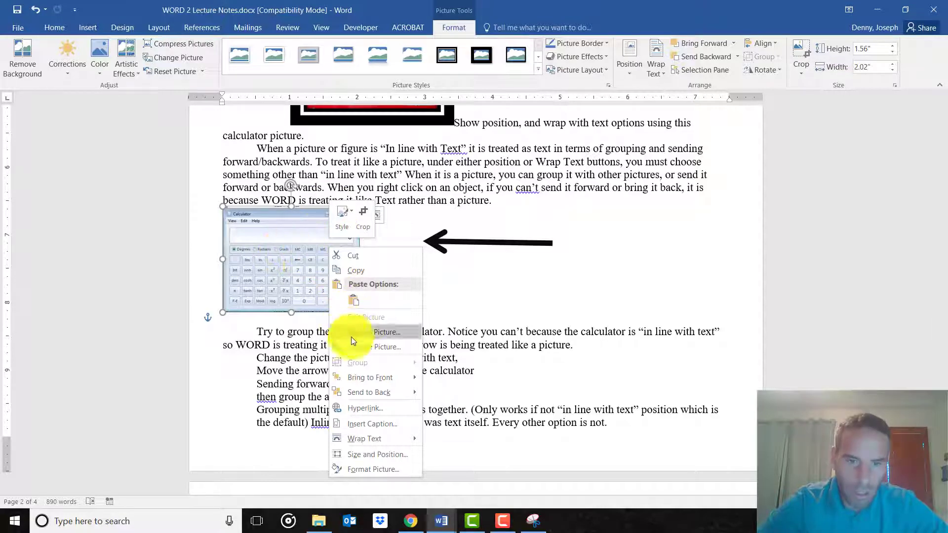
pyautogui.click(311, 271)
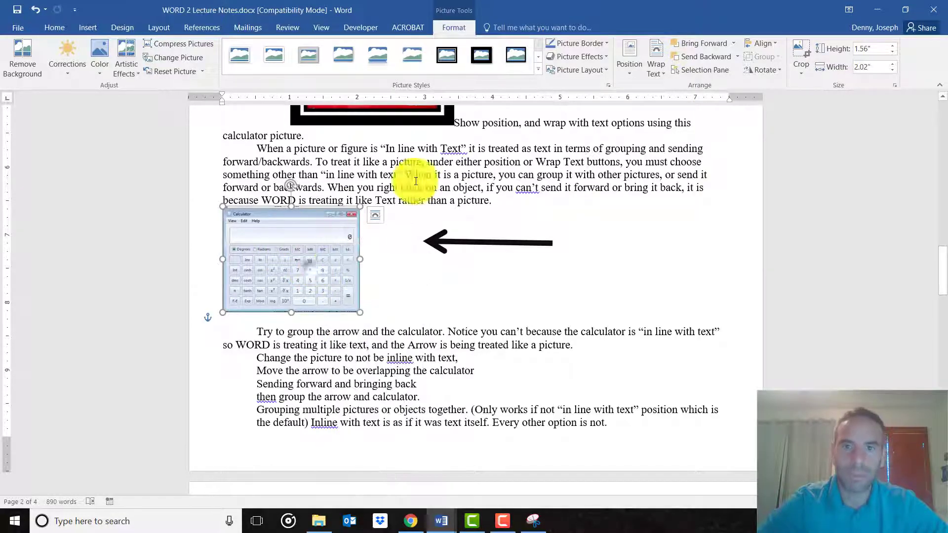
pyautogui.click(657, 58)
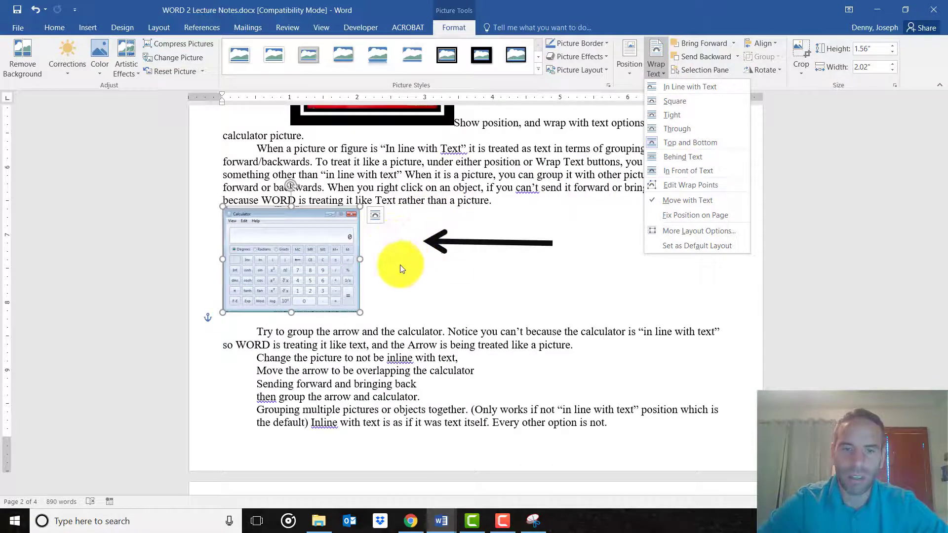
pyautogui.press('Escape')
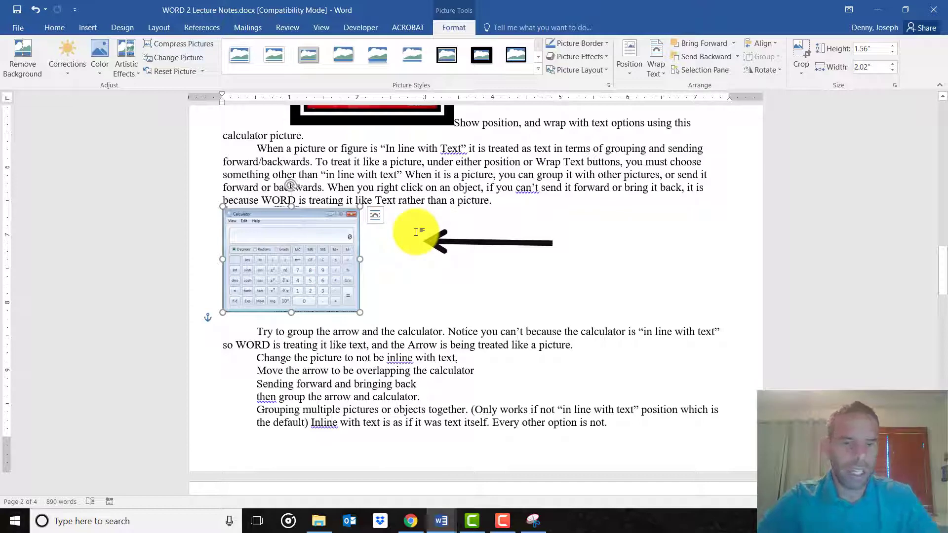
# Step: Return the calculator to In Line with Text and move the arrow clear to its right
pyautogui.moveTo(423, 238); pyautogui.dragTo(328, 265)
pyautogui.click(347, 256)
pyautogui.click(655, 52)
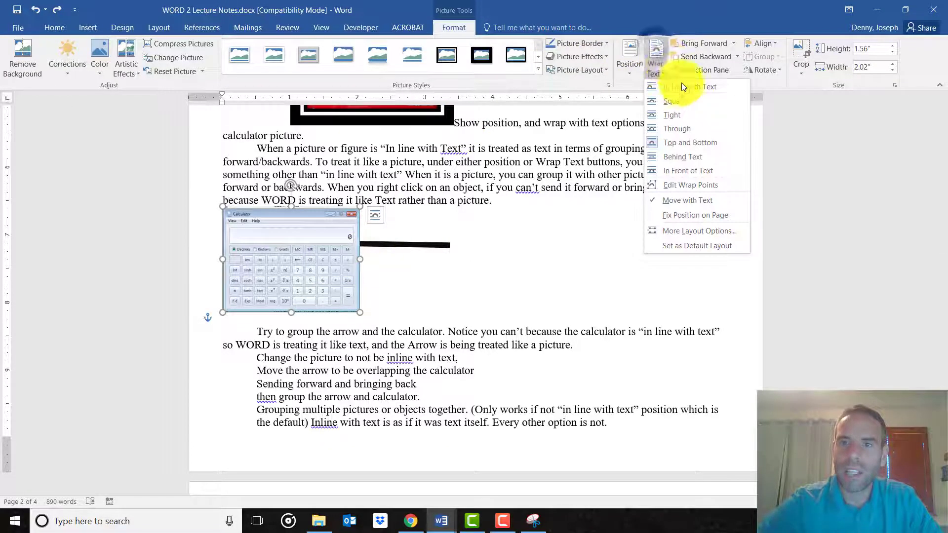
pyautogui.click(680, 88)
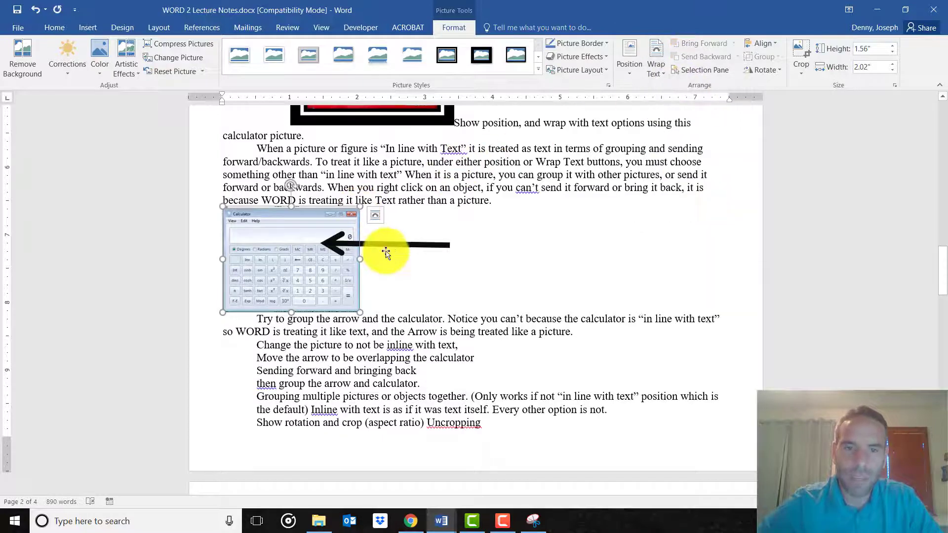
pyautogui.moveTo(391, 243); pyautogui.dragTo(463, 238)
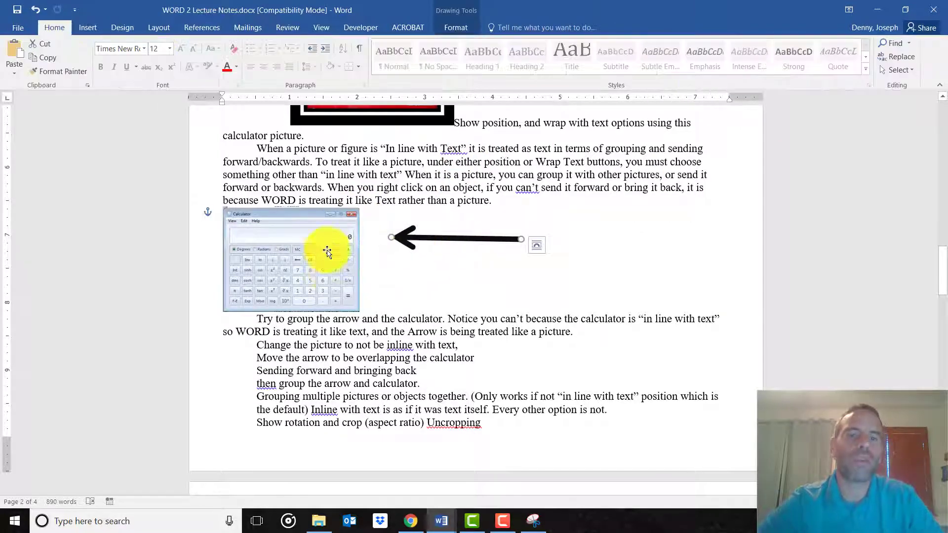
# Step: Try selecting the calculator and arrow together by clicking each in turn
pyautogui.click(330, 270)
pyautogui.keyDown('shift'); pyautogui.click(402, 238); pyautogui.keyUp('shift')
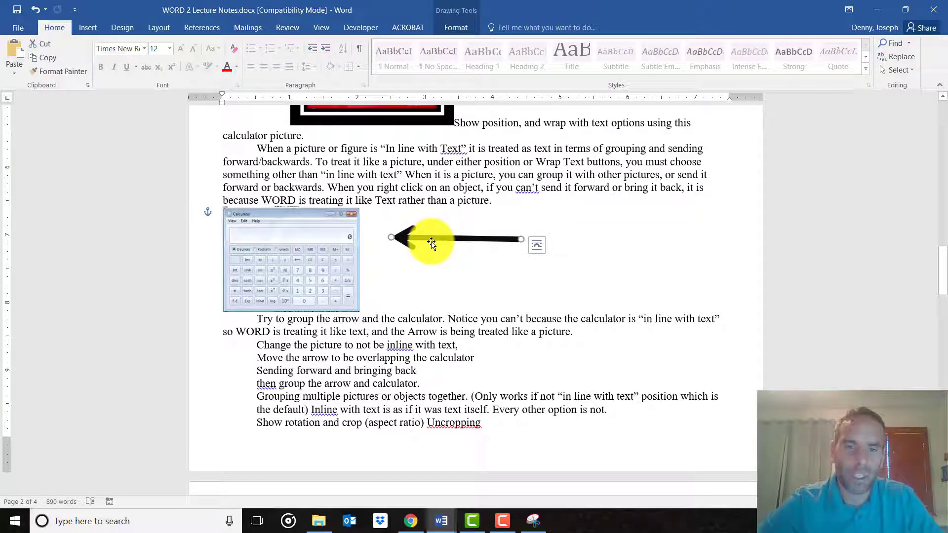
pyautogui.click(297, 247)
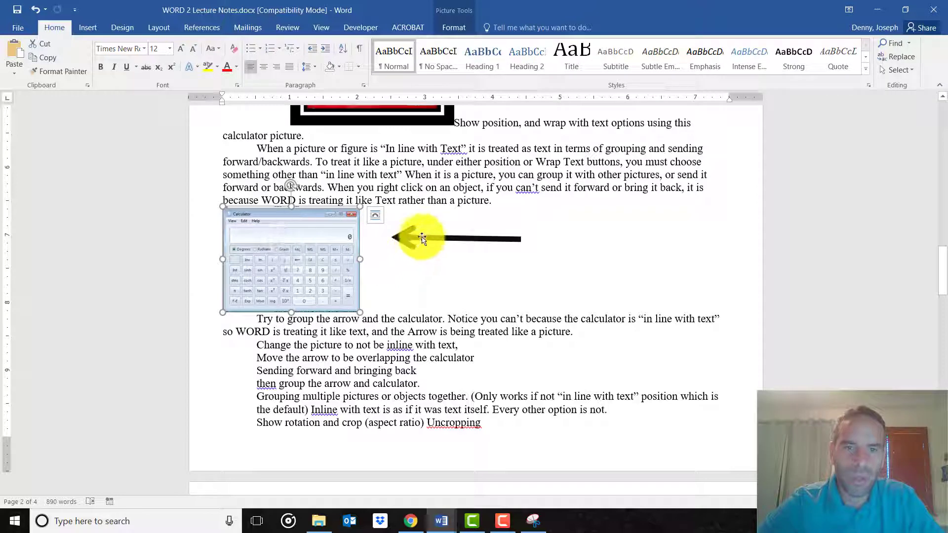
pyautogui.click(405, 238)
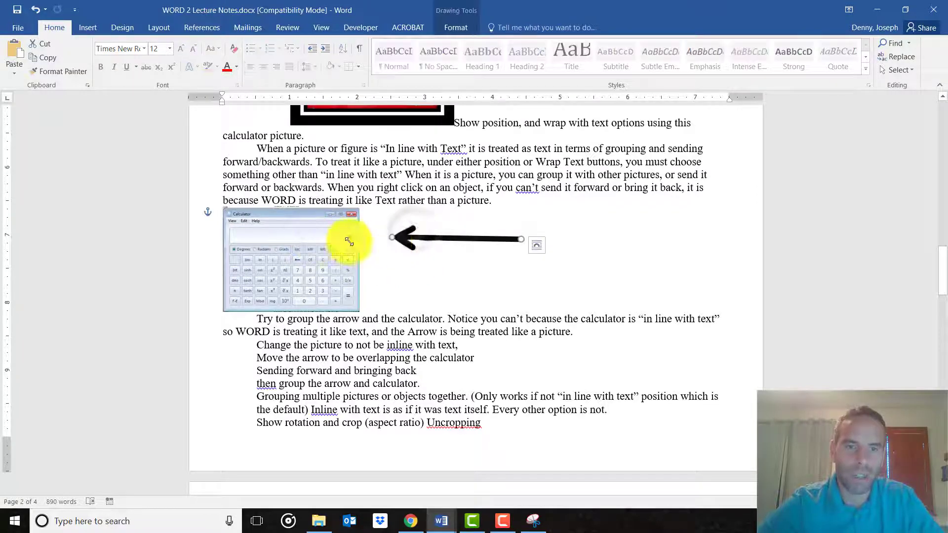
pyautogui.click(319, 242)
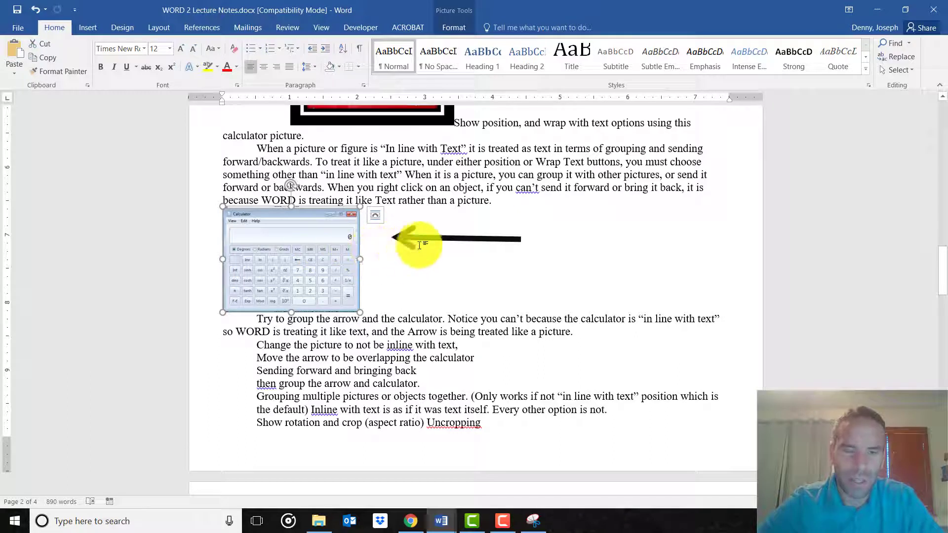
# Step: Alternate between the calculator and arrow trying to select both, ending with the calculator selected
pyautogui.moveTo(455, 199); pyautogui.dragTo(399, 200)
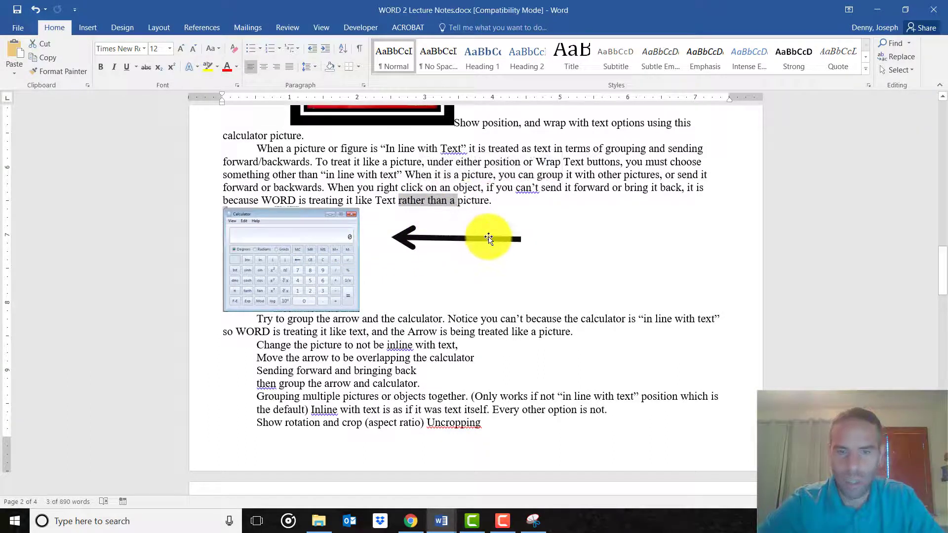
pyautogui.click(329, 248)
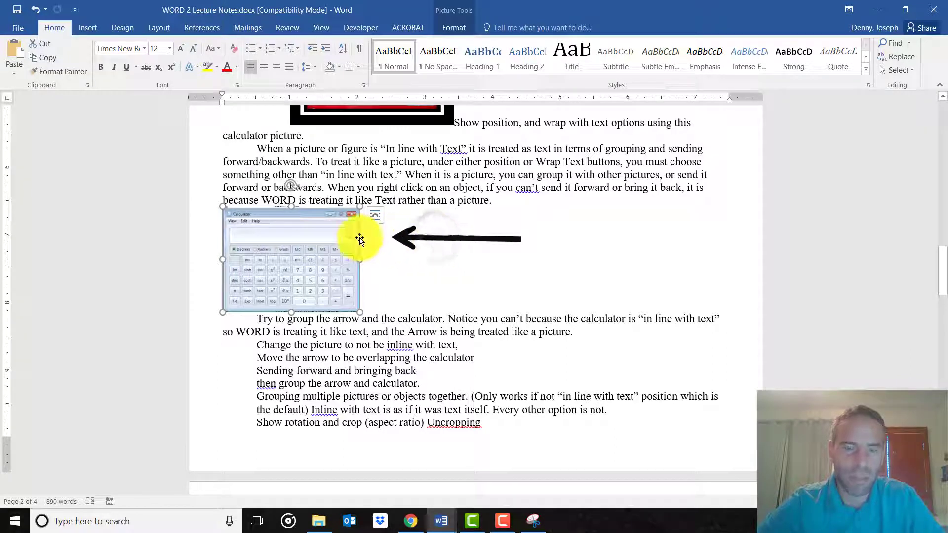
pyautogui.click(408, 239)
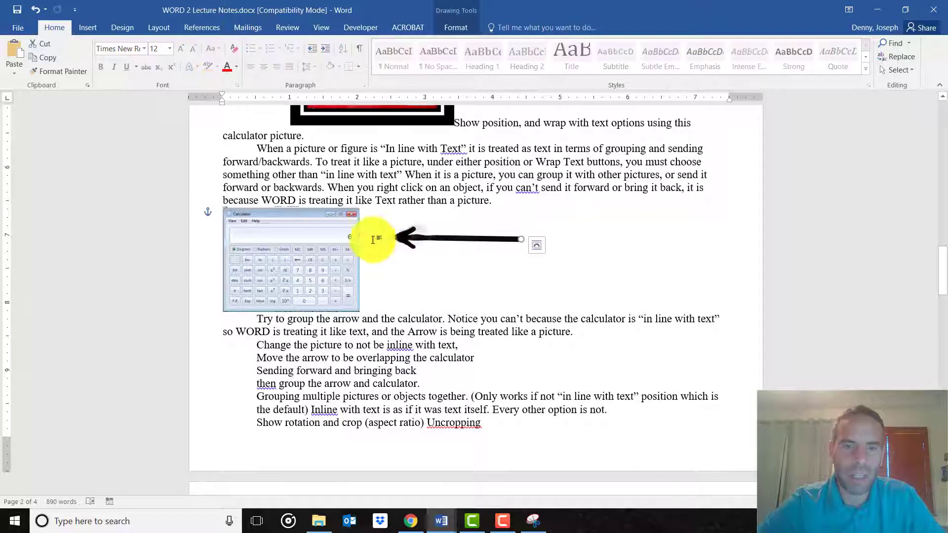
pyautogui.click(324, 239)
pyautogui.click(408, 239)
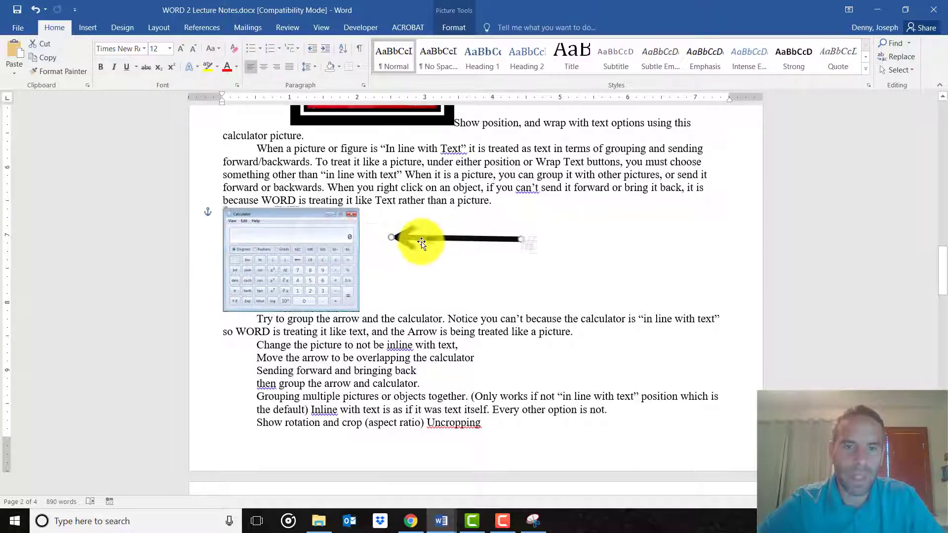
pyautogui.click(324, 239)
# Step: Set the calculator picture's text wrapping to Top and Bottom
pyautogui.click(456, 28)
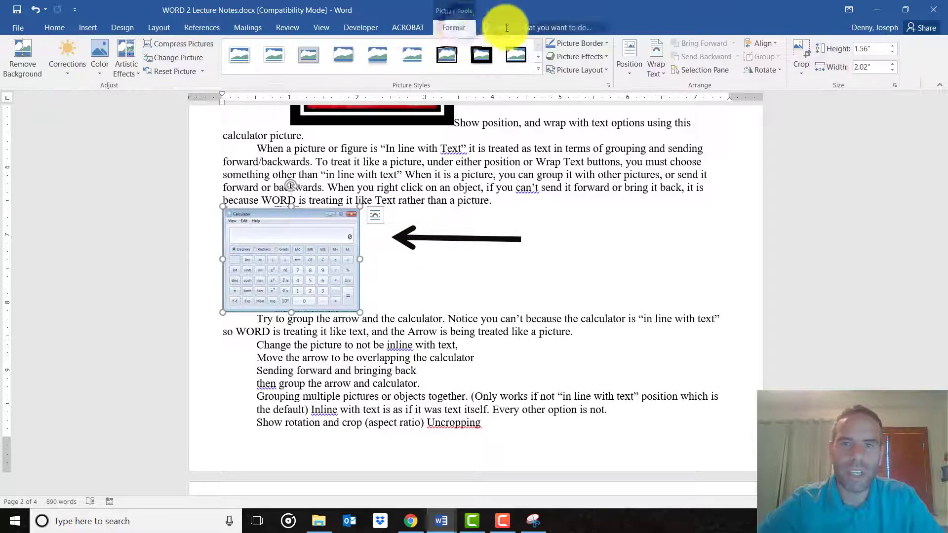
pyautogui.click(658, 59)
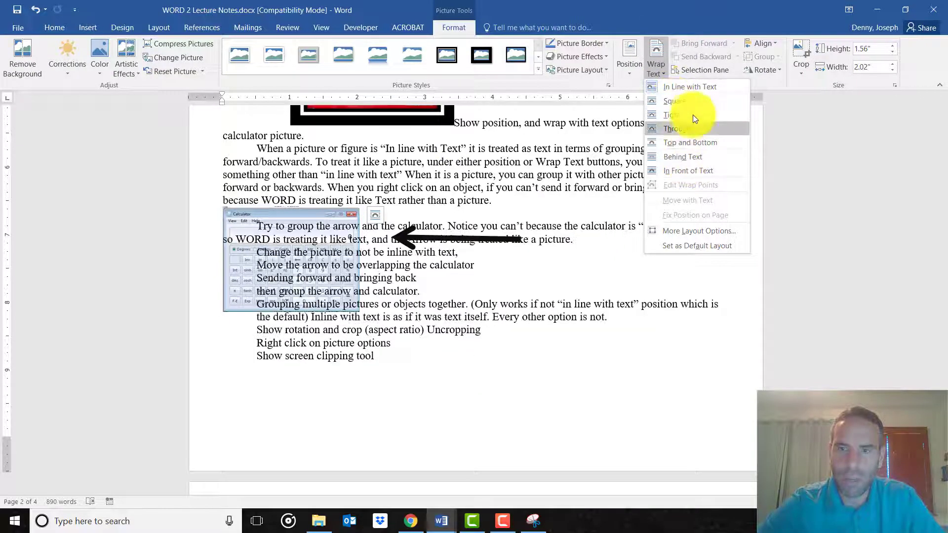
pyautogui.click(691, 143)
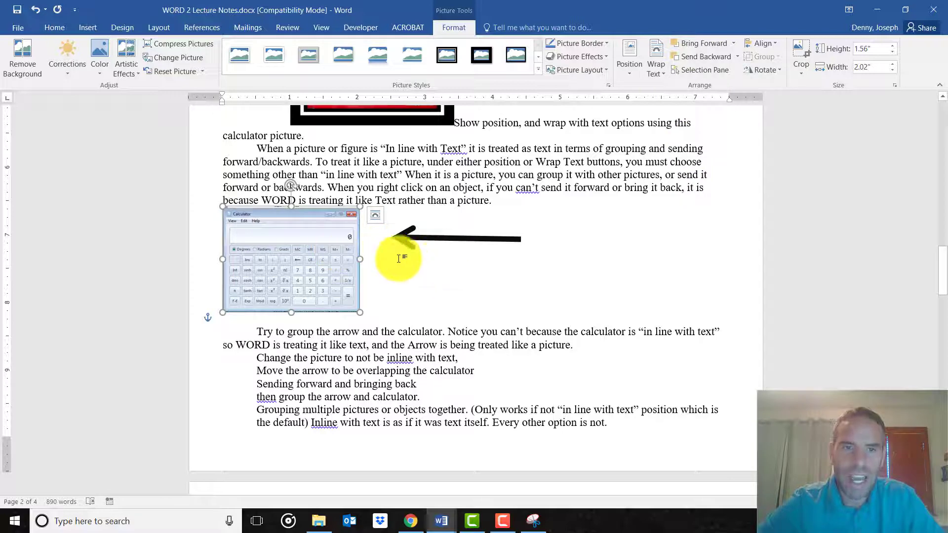
# Step: Select the calculator picture and the arrow together
pyautogui.click(371, 250)
pyautogui.click(357, 242)
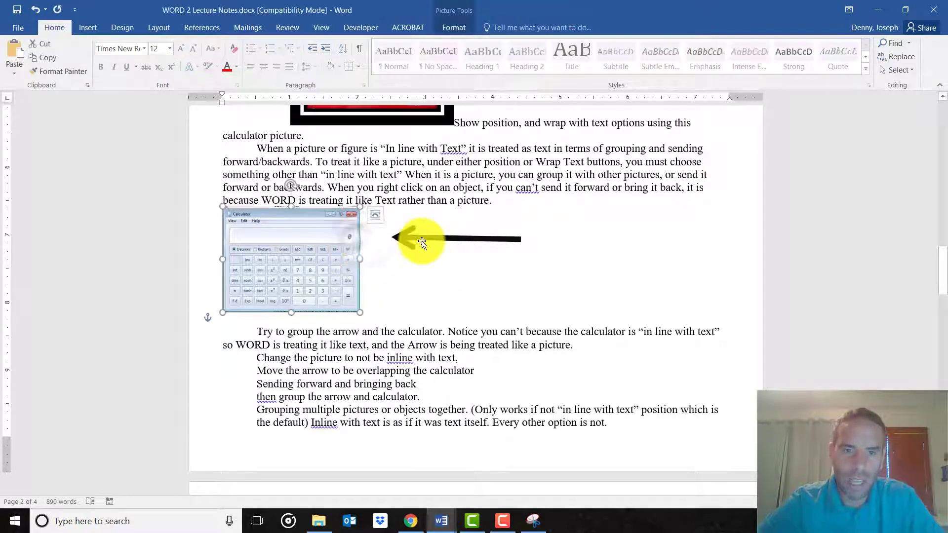
pyautogui.keyDown('shift'); pyautogui.click(422, 240); pyautogui.keyUp('shift')
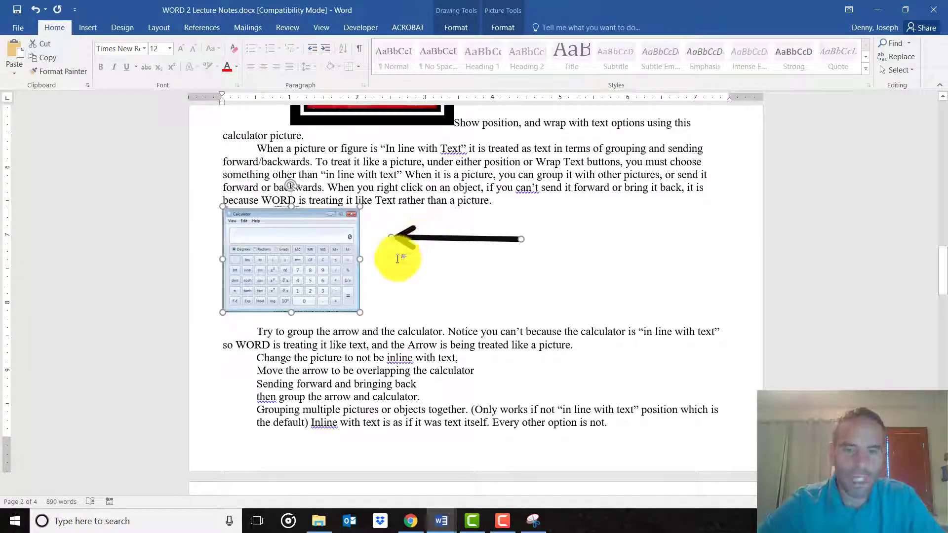
pyautogui.click(422, 288)
pyautogui.click(318, 254)
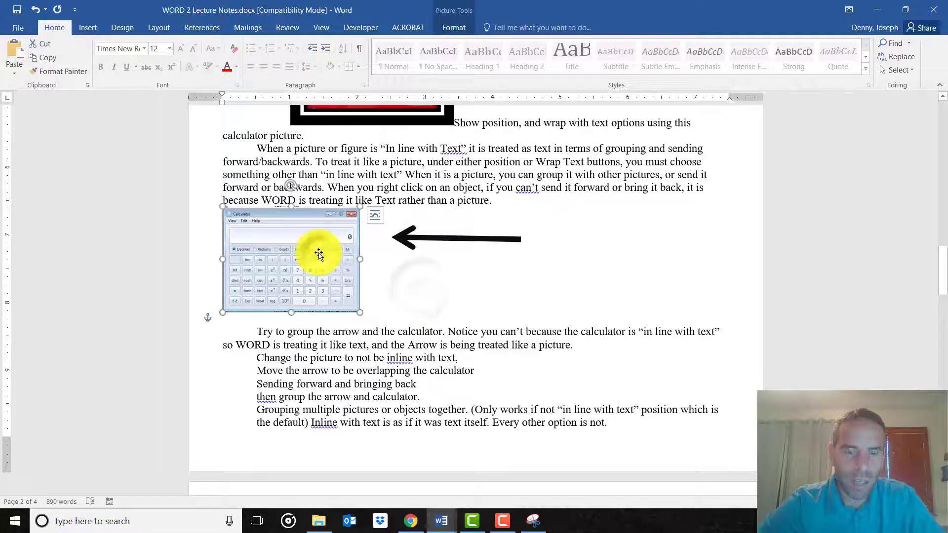
pyautogui.keyDown('shift'); pyautogui.click(432, 240); pyautogui.keyUp('shift')
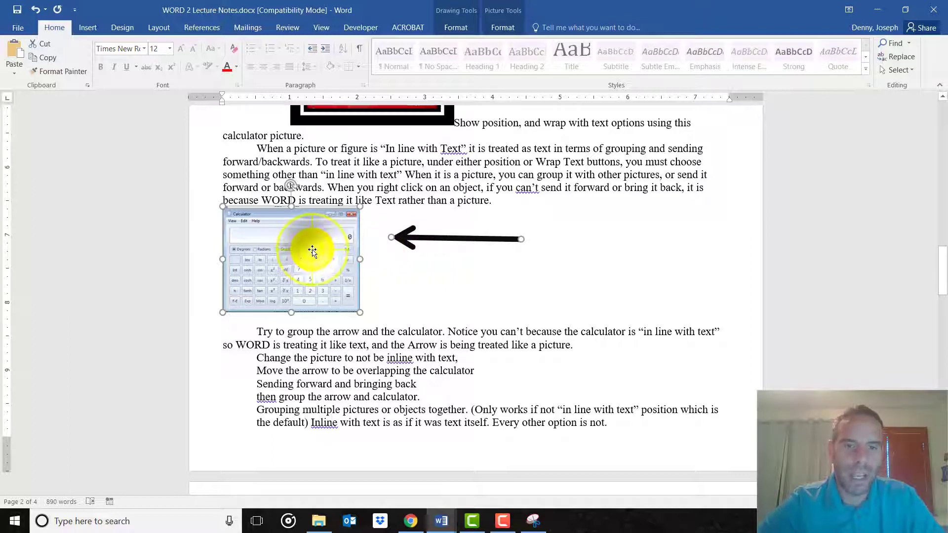
# Step: Group the selected calculator picture and arrow into one object
pyautogui.rightClick(312, 250)
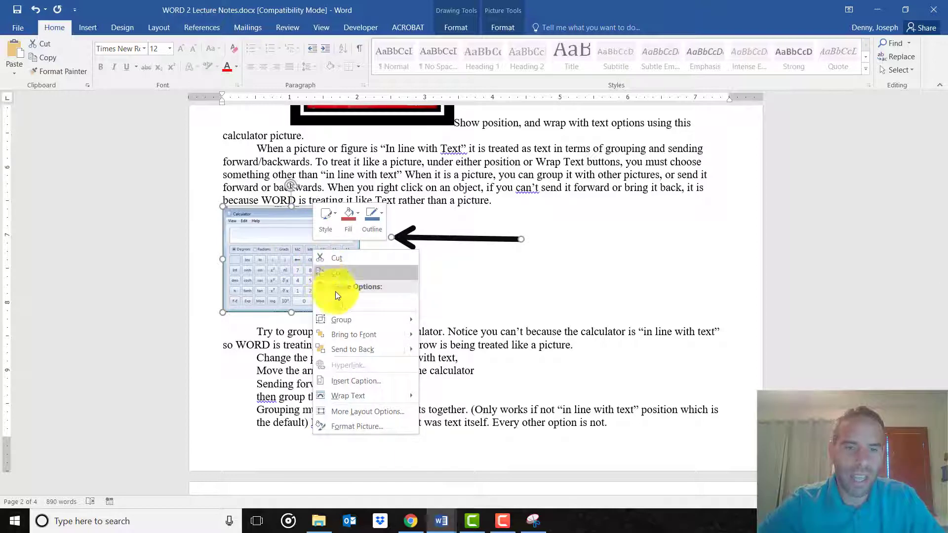
pyautogui.moveTo(365, 320)
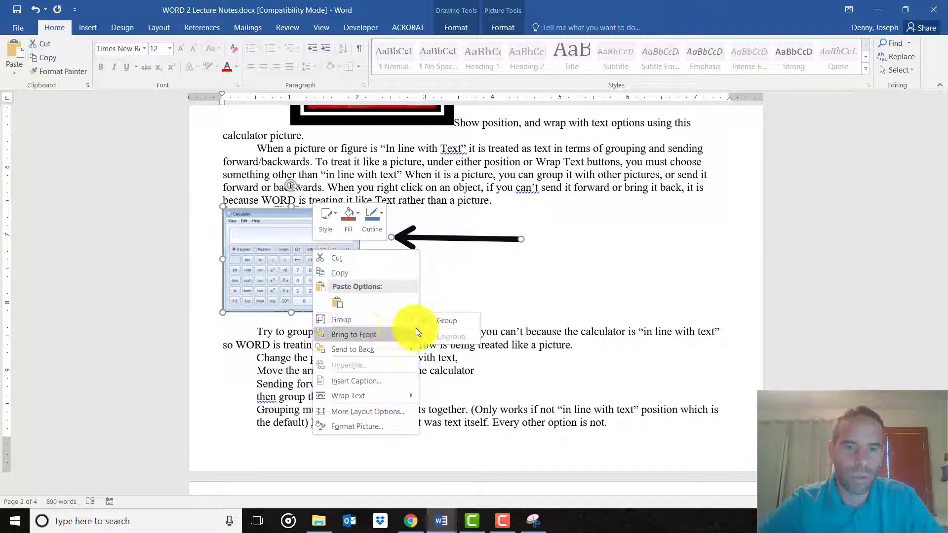
pyautogui.click(446, 321)
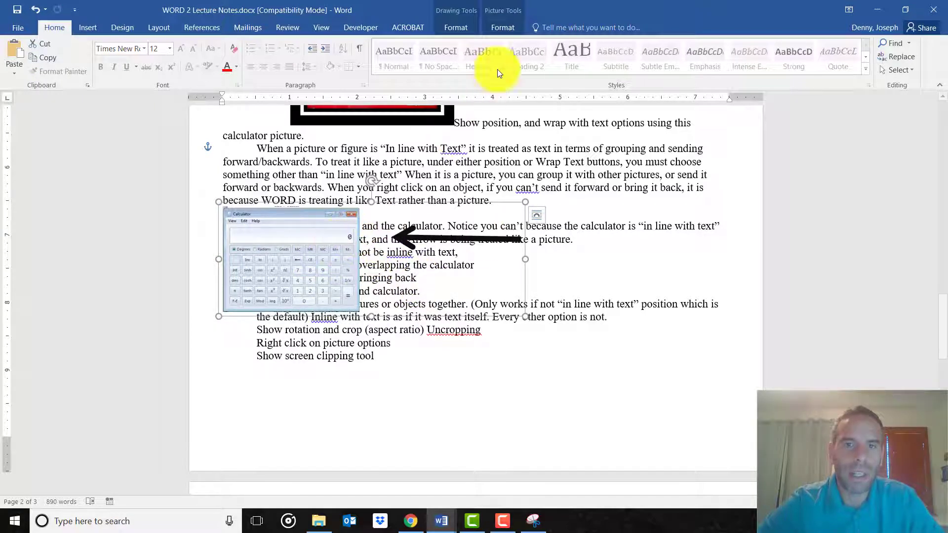
# Step: Set the grouped object's wrapping to Top and Bottom and deselect it
pyautogui.click(504, 25)
pyautogui.click(658, 55)
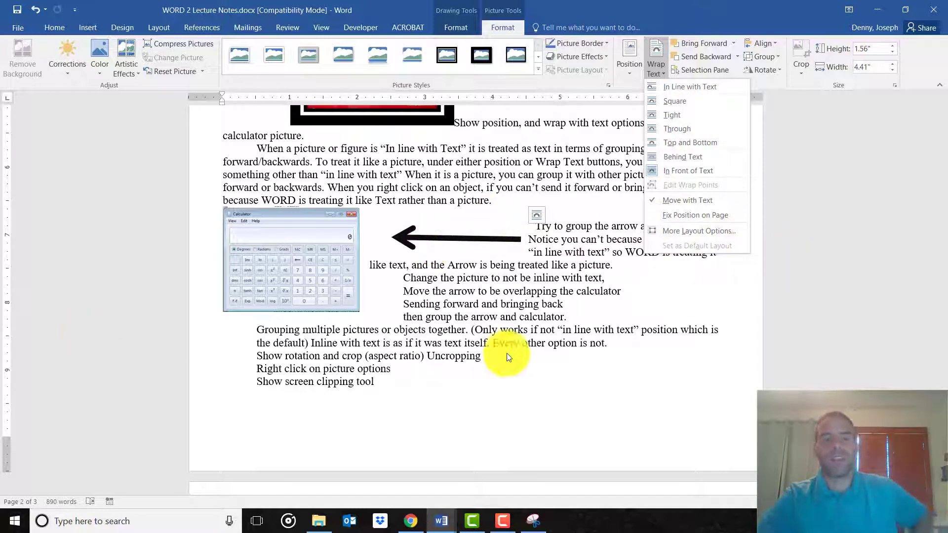
pyautogui.click(690, 141)
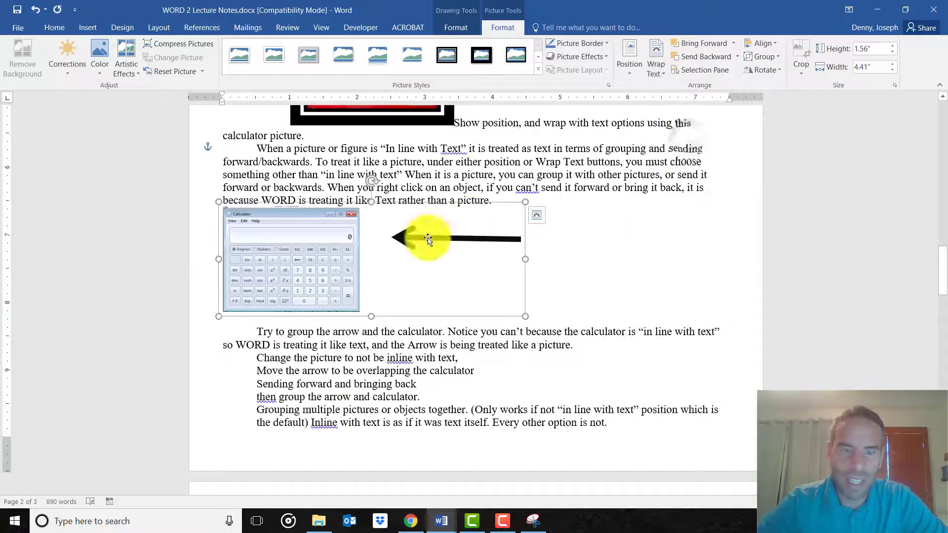
pyautogui.click(609, 281)
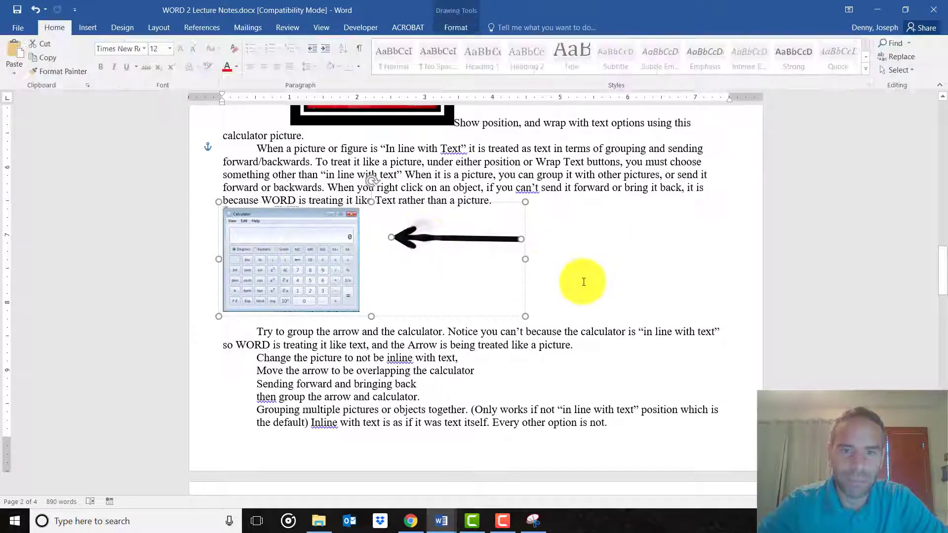
# Step: Move the grouped calculator and arrow higher up into the paragraph
pyautogui.rightClick(341, 226)
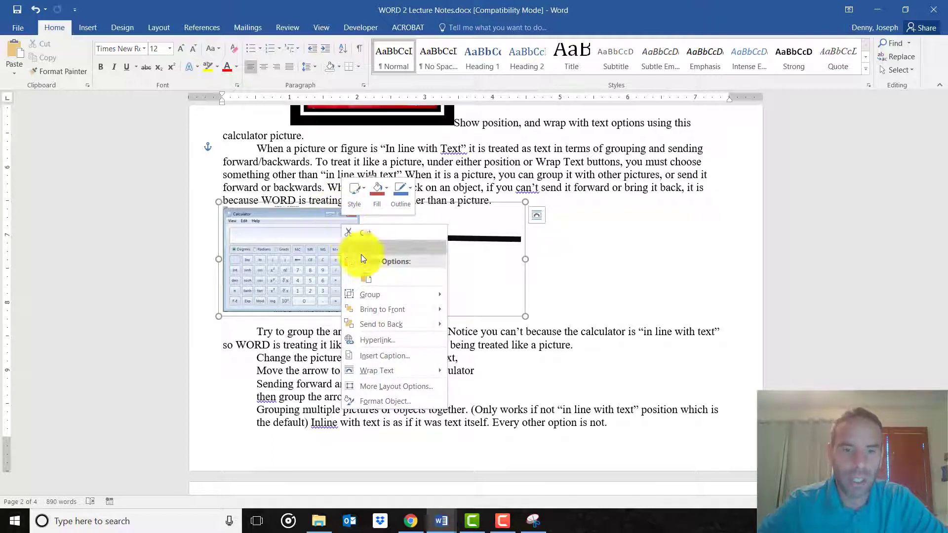
pyautogui.moveTo(390, 315)
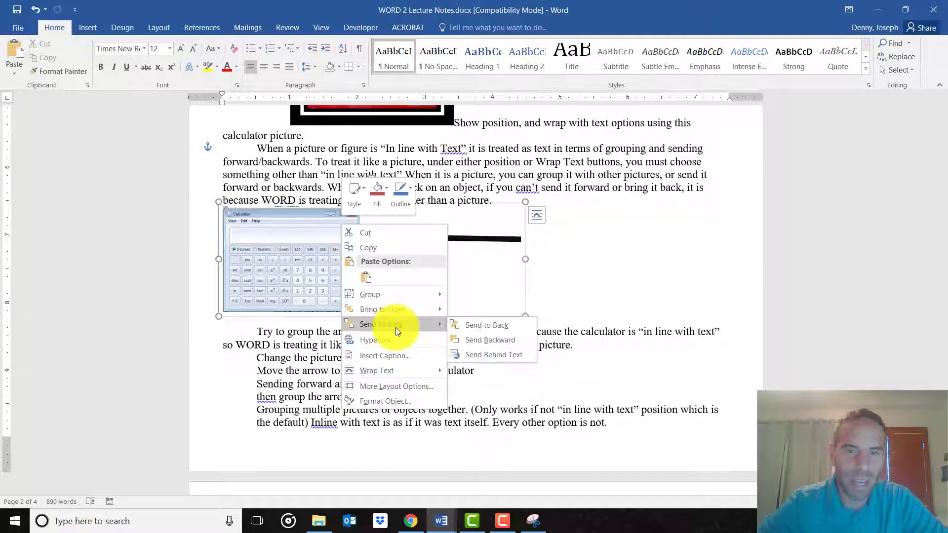
pyautogui.click(563, 265)
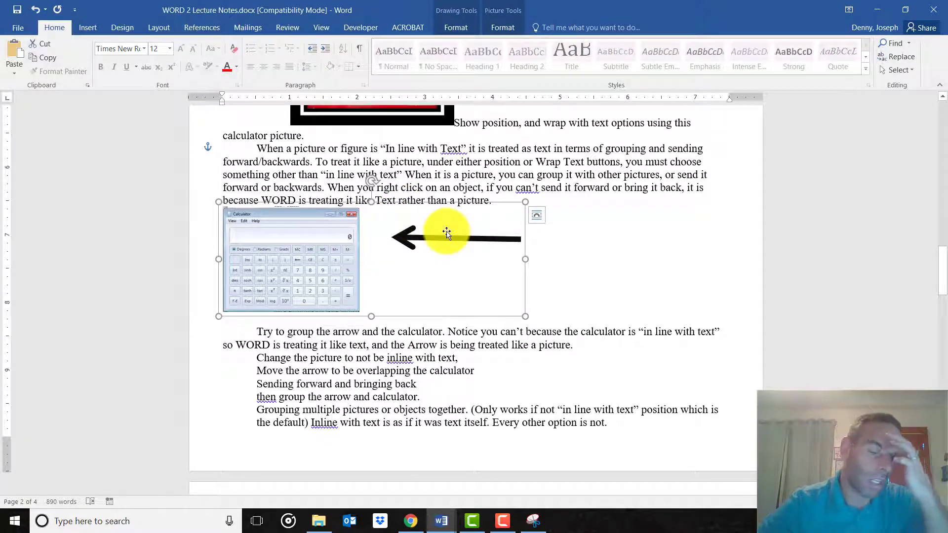
pyautogui.moveTo(277, 266); pyautogui.dragTo(289, 241)
# Step: Check the group's text-wrapping choices, then bring the calculator group to the front
pyautogui.rightClick(291, 241)
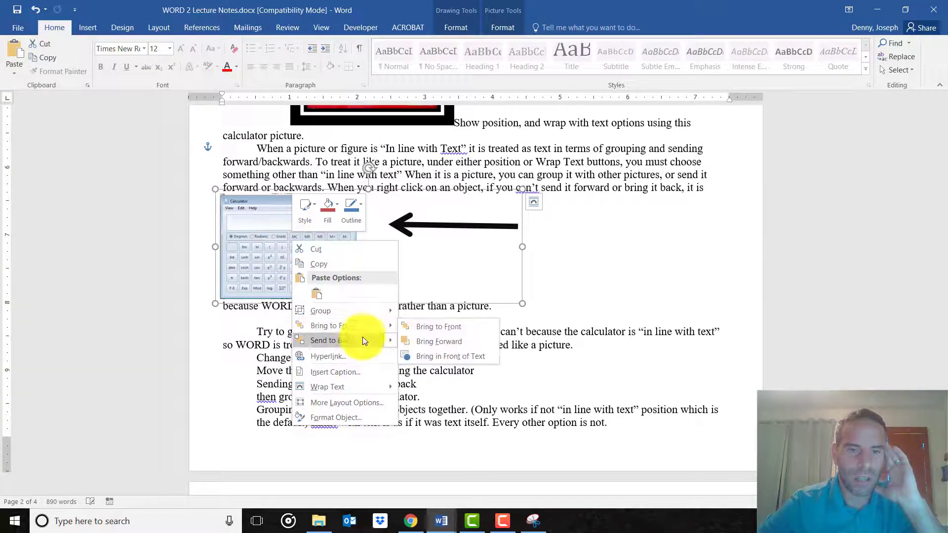
pyautogui.moveTo(362, 336)
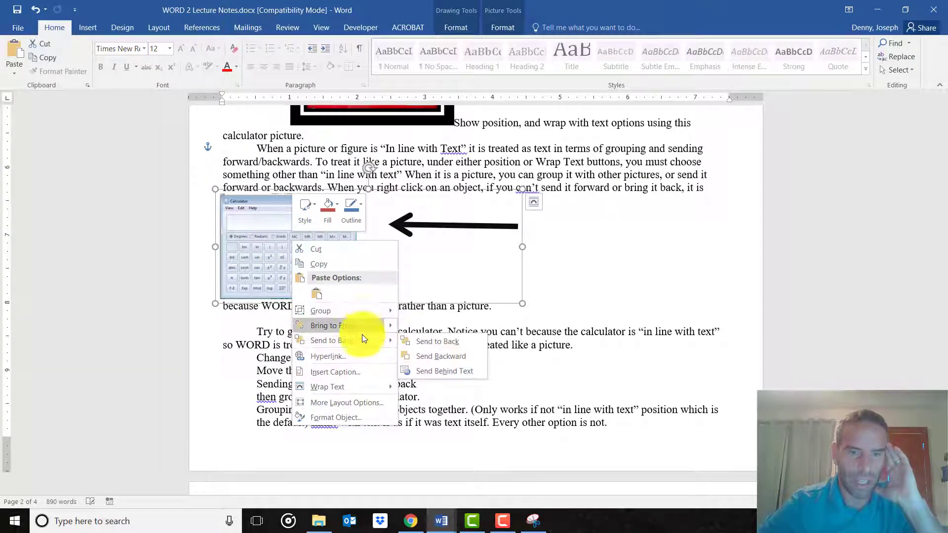
pyautogui.click(505, 21)
pyautogui.click(656, 58)
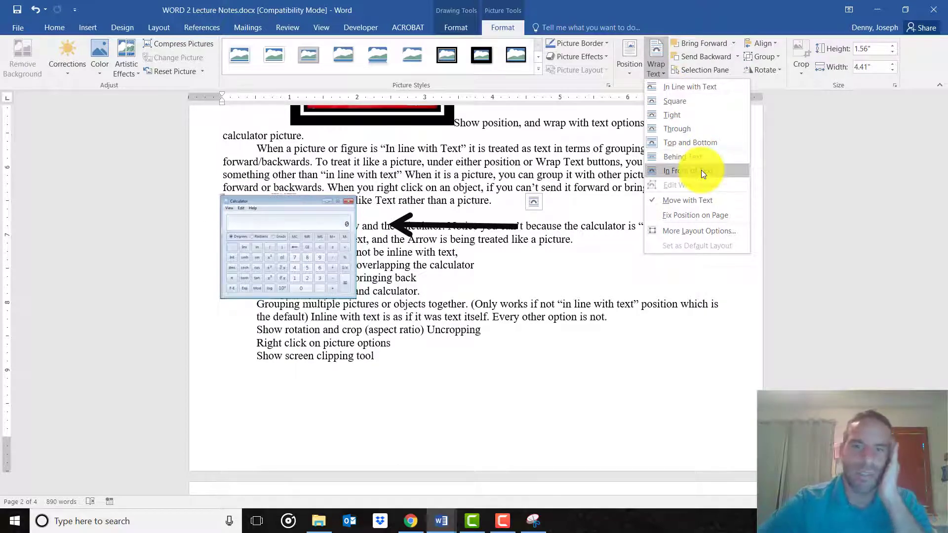
pyautogui.rightClick(303, 249)
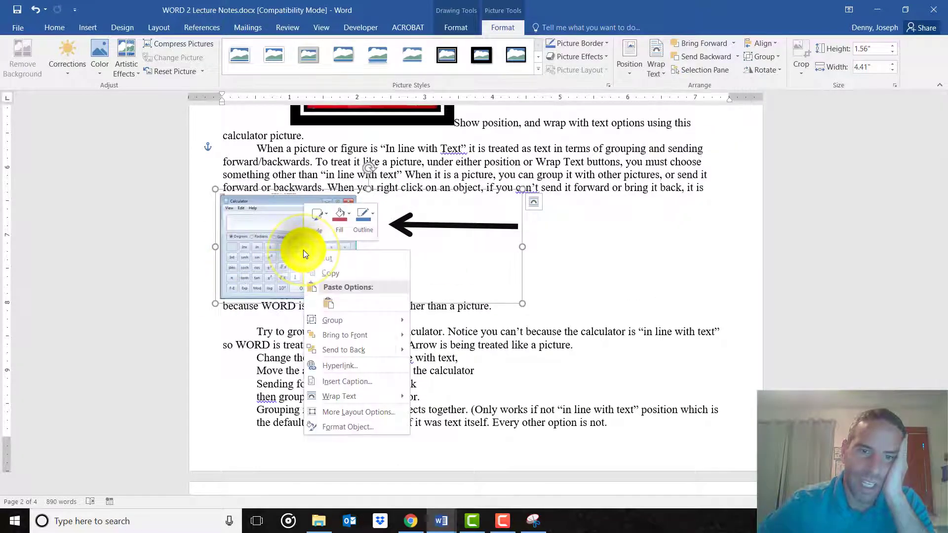
pyautogui.moveTo(348, 336)
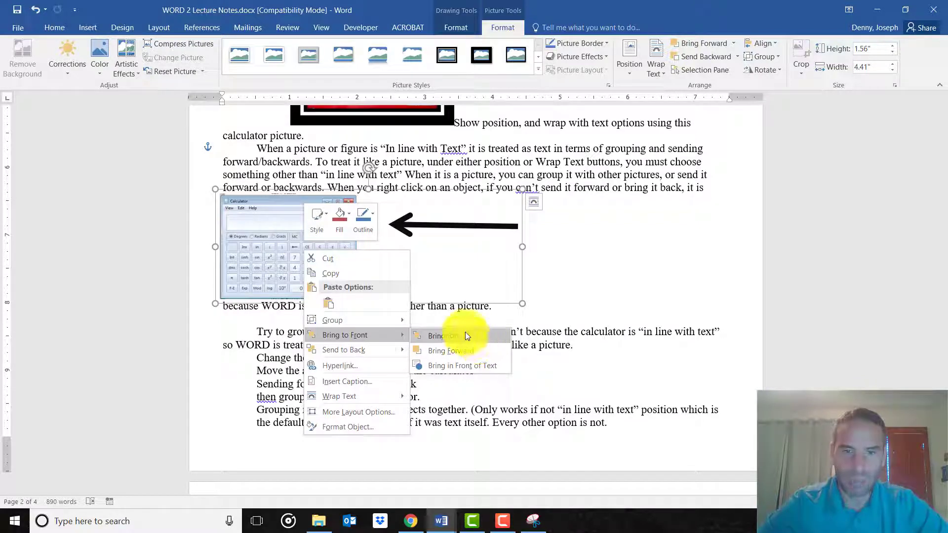
pyautogui.click(671, 292)
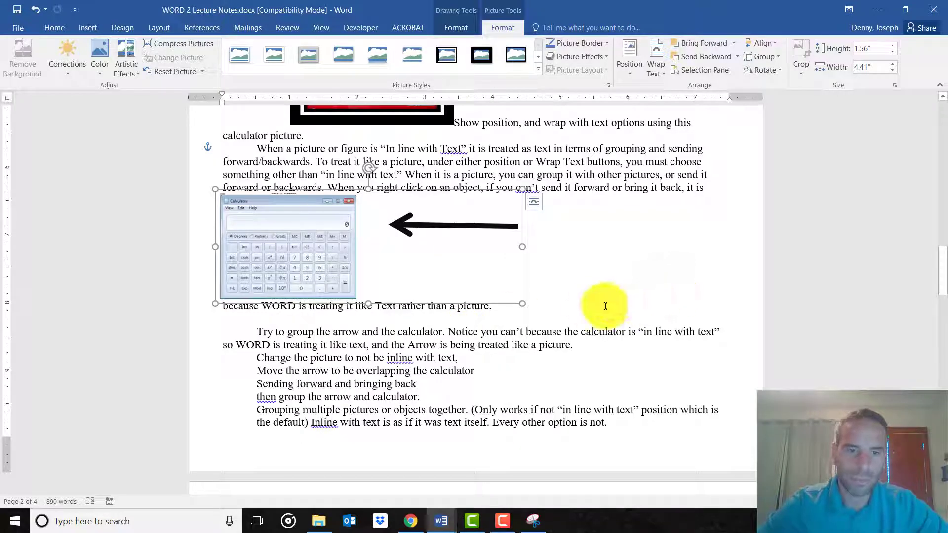
pyautogui.click(587, 231)
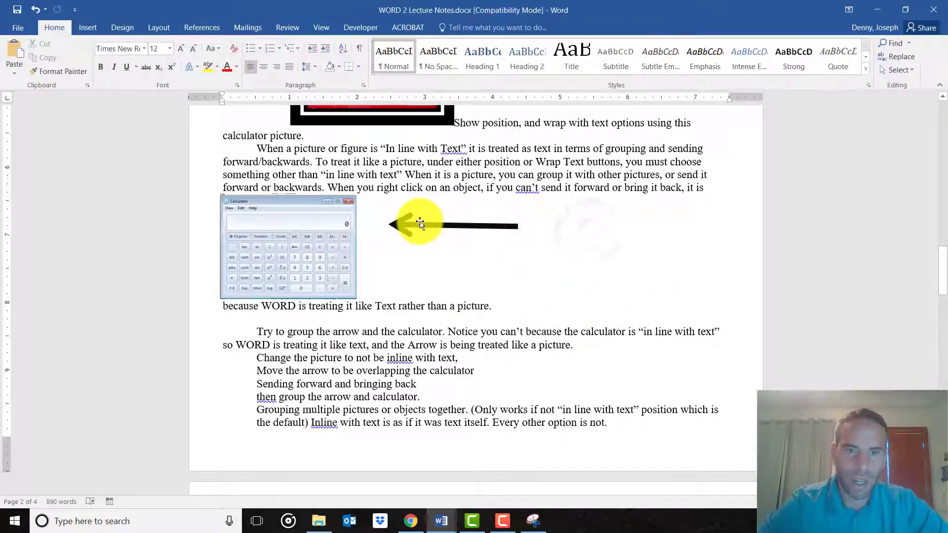
# Step: Move the arrow left onto the calculator's keys and bring it forward in front of the picture
pyautogui.moveTo(420, 223)
pyautogui.mouseDown()
pyautogui.moveTo(364, 232)
pyautogui.moveTo(372, 256)
pyautogui.moveTo(326, 248)
pyautogui.moveTo(357, 266)
pyautogui.moveTo(330, 256)
pyautogui.moveTo(340, 253)
pyautogui.mouseUp()
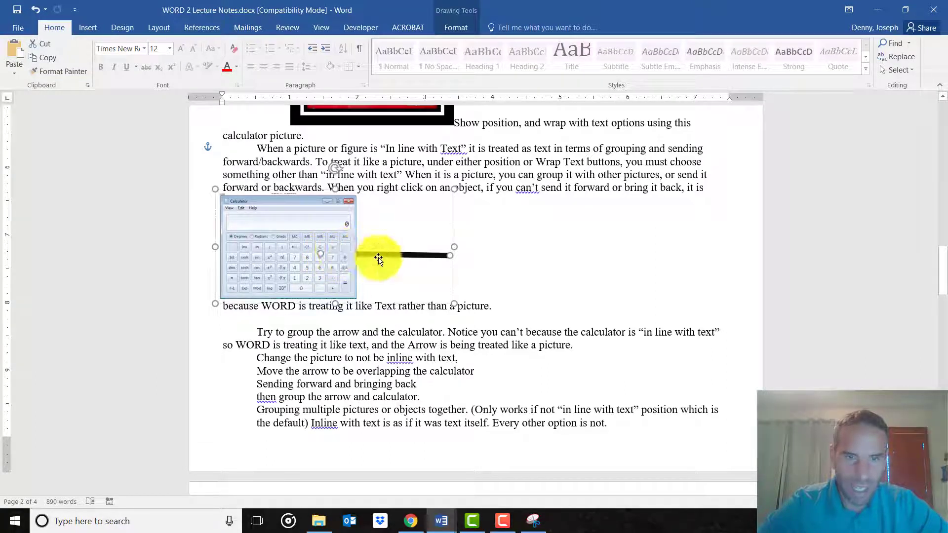
pyautogui.rightClick(377, 255)
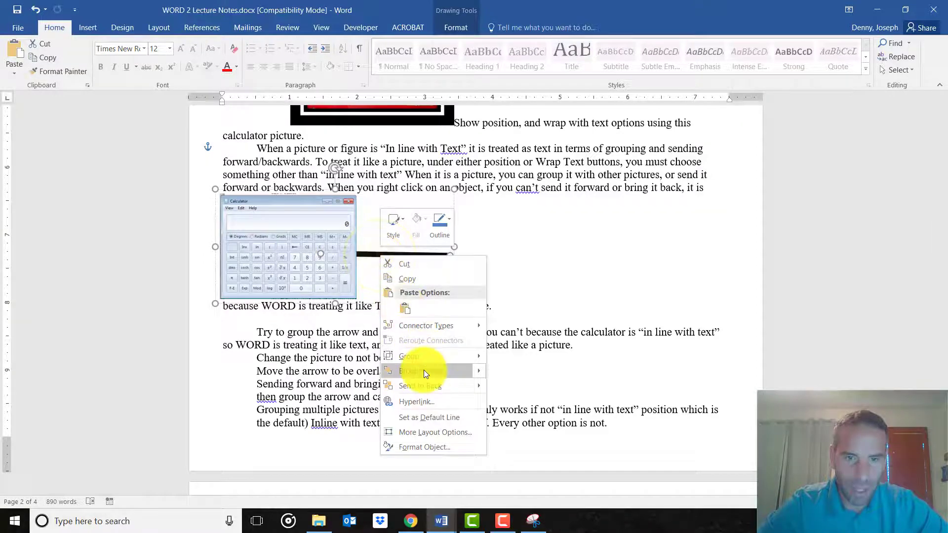
pyautogui.moveTo(423, 371)
pyautogui.click(518, 387)
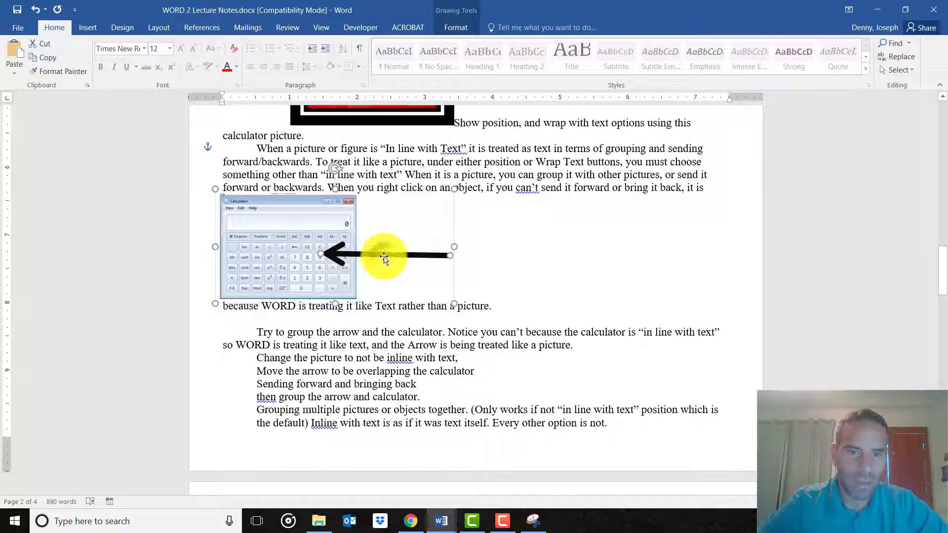
pyautogui.moveTo(385, 258); pyautogui.dragTo(381, 259)
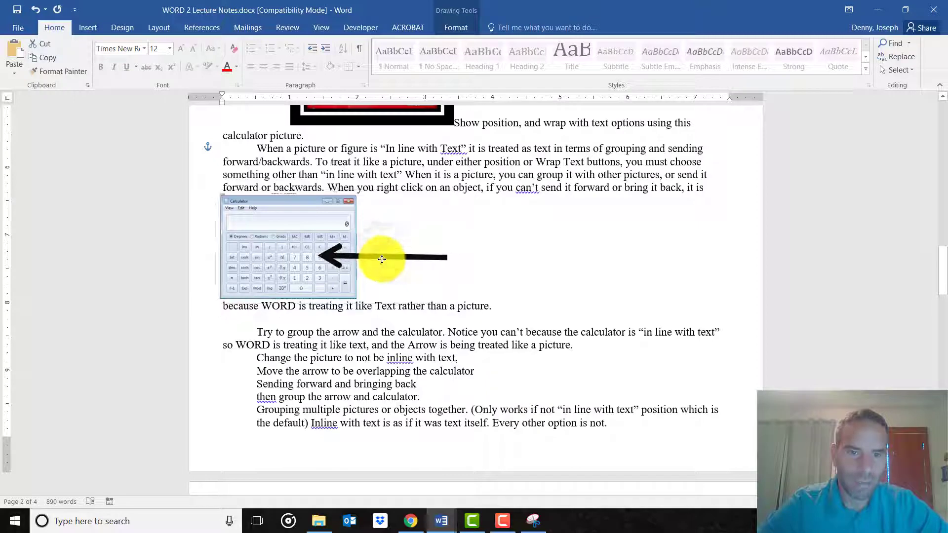
pyautogui.click(522, 314)
pyautogui.scroll(-3, 523, 314)
pyautogui.scroll(-2, 526, 315)
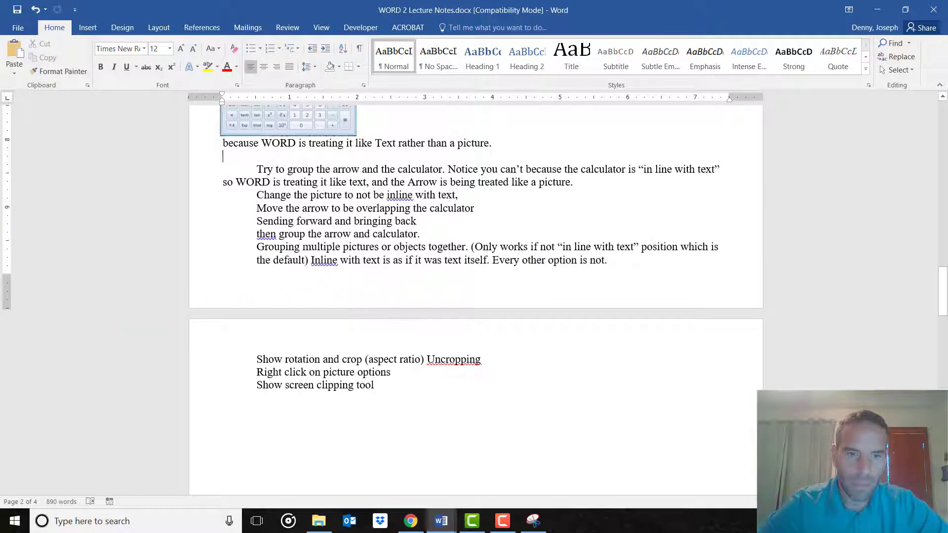
# Step: Reselect the calculator-and-arrow group and show the Drawing Tools Format options
pyautogui.hotkey('ctrl', 'z')
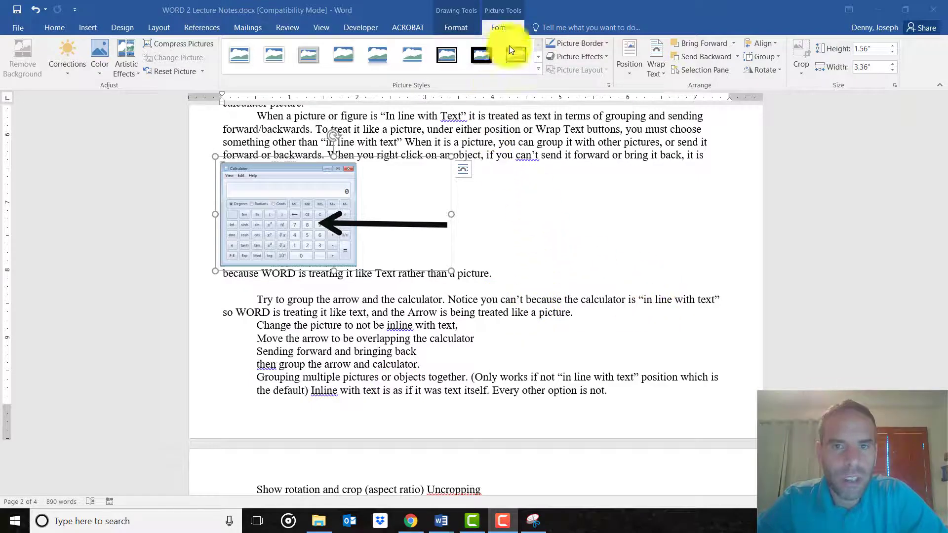
pyautogui.click(455, 31)
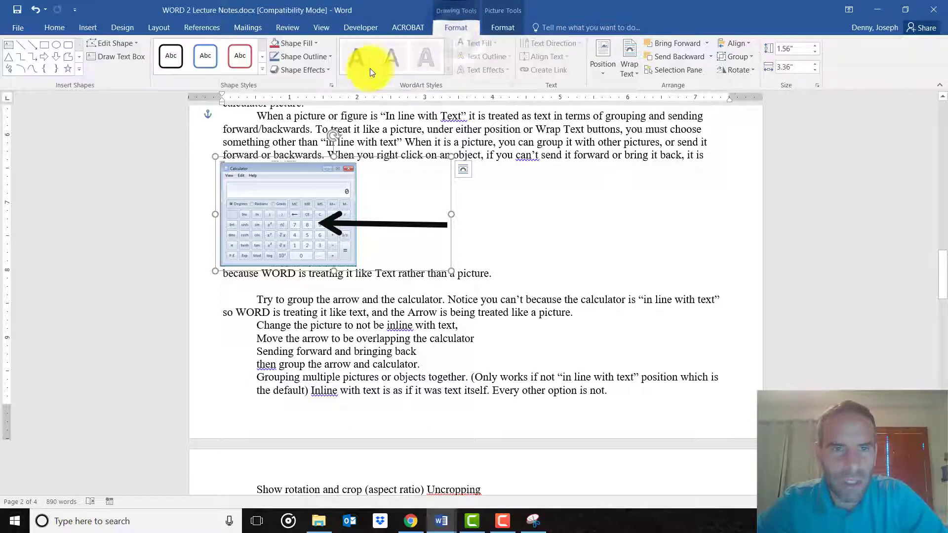